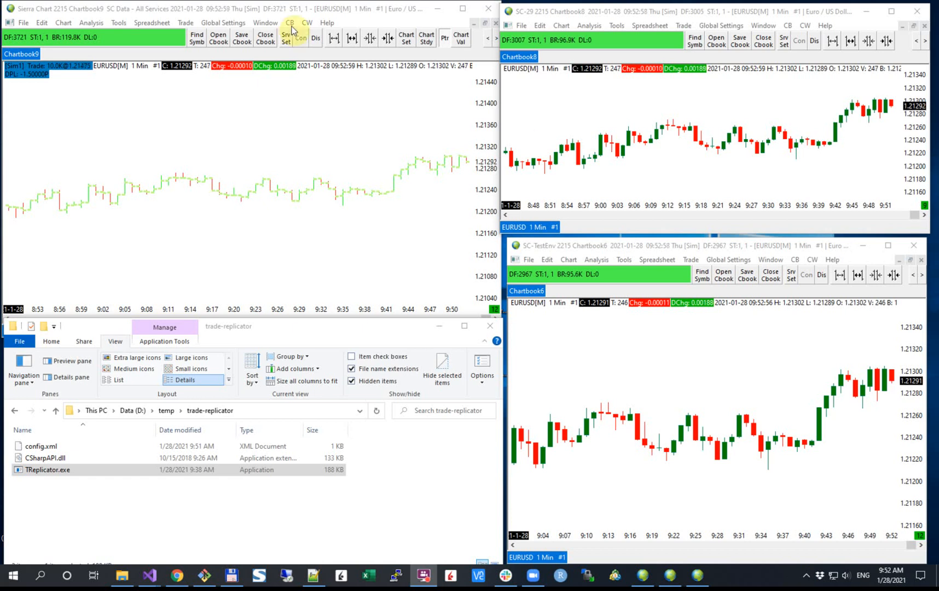
{"action": "left_click", "coordinate": [289, 518]}
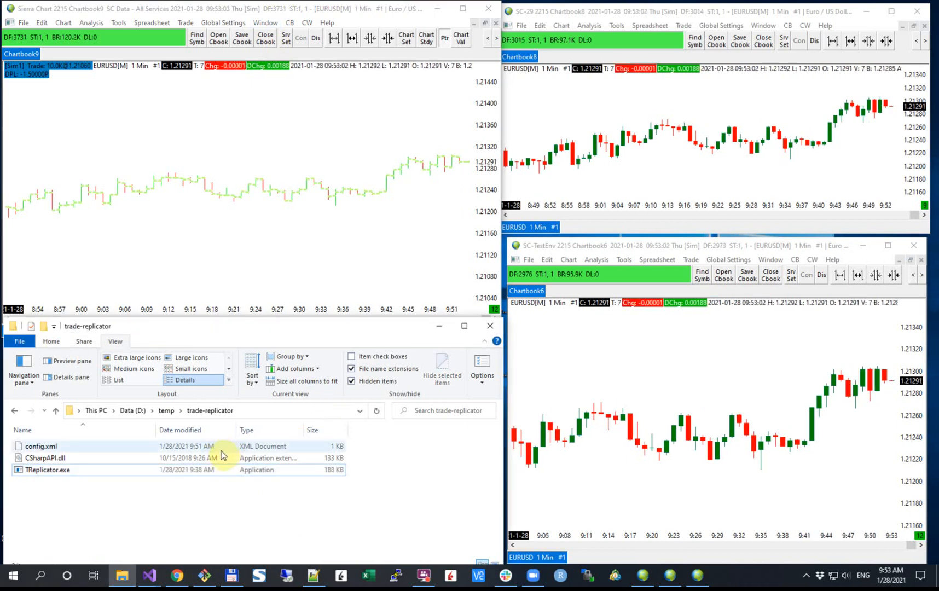
{"action": "left_click", "coordinate": [269, 10]}
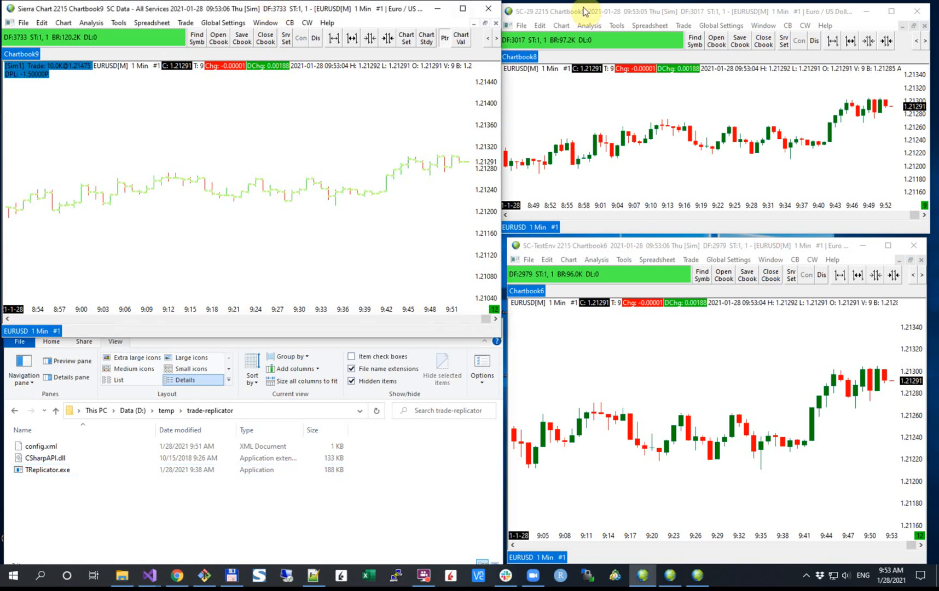
{"action": "left_click", "coordinate": [670, 11]}
{"action": "left_click", "coordinate": [612, 248]}
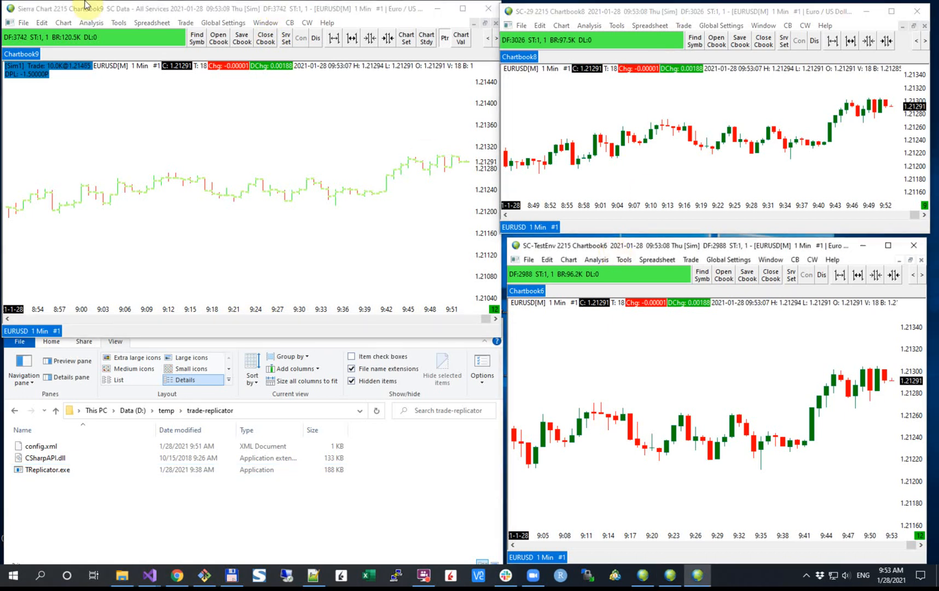
{"action": "left_click", "coordinate": [68, 11]}
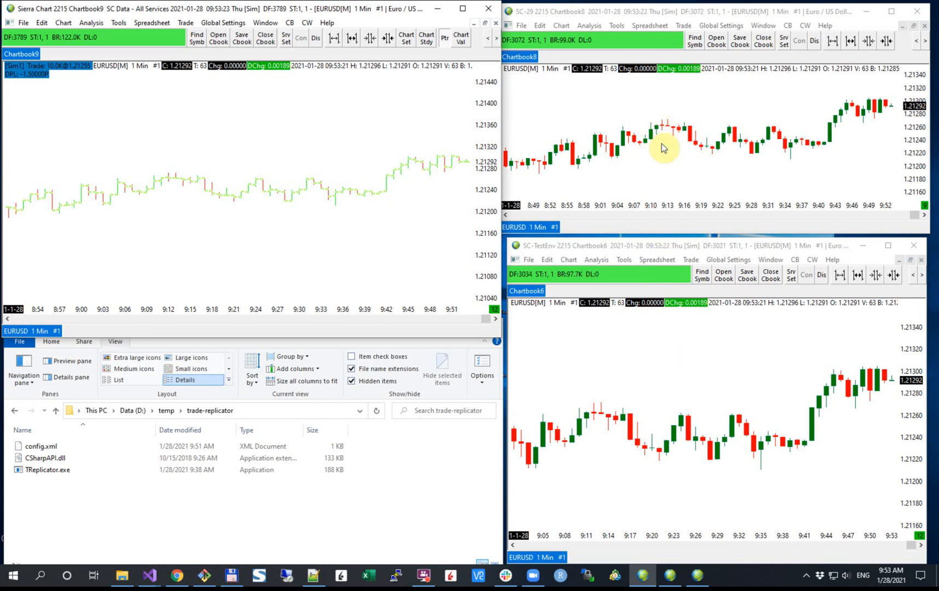
{"action": "left_click", "coordinate": [546, 293]}
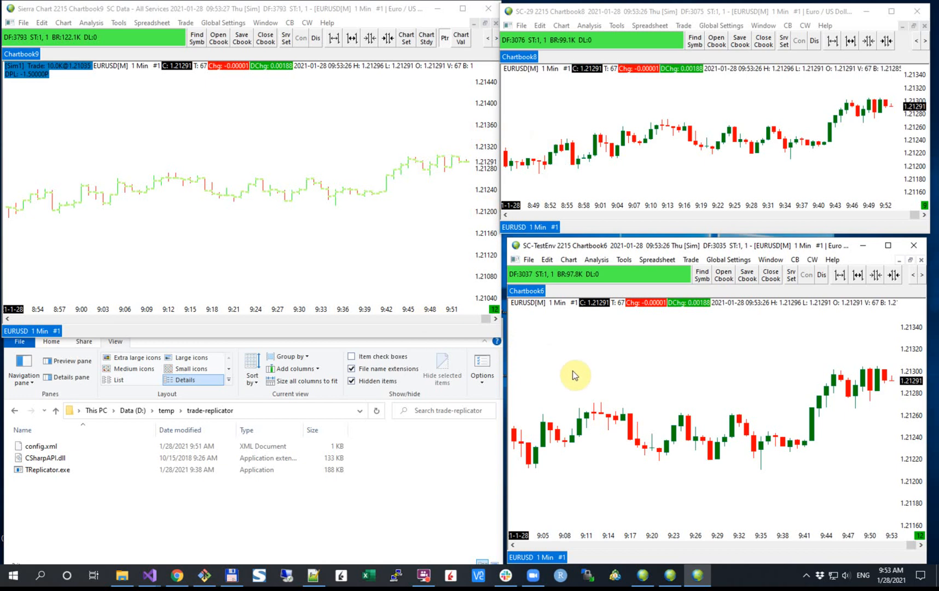
{"action": "left_click", "coordinate": [650, 406]}
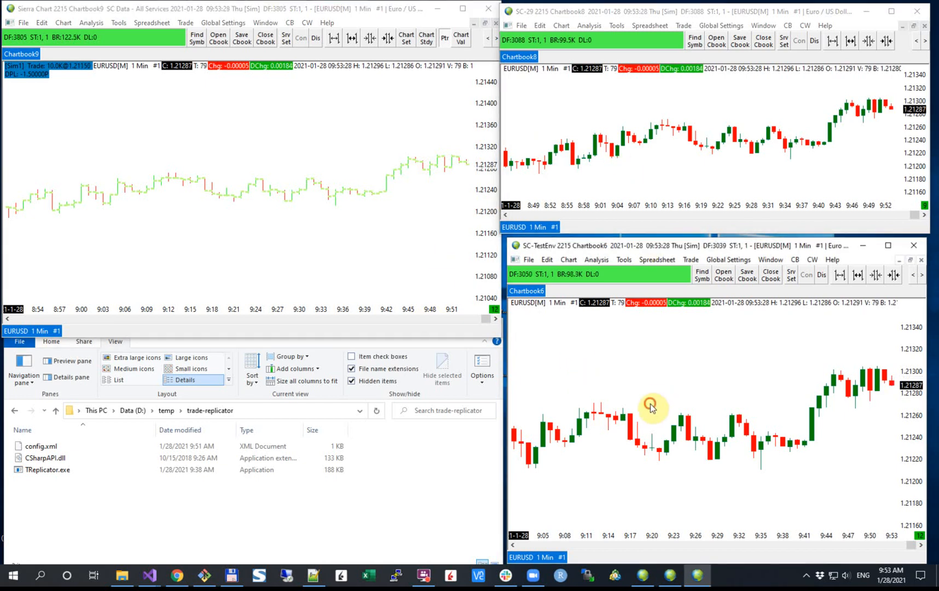
- View the data/trade service settings of the SC Data - All Services instance and close them without changes
{"action": "left_click", "coordinate": [356, 255]}
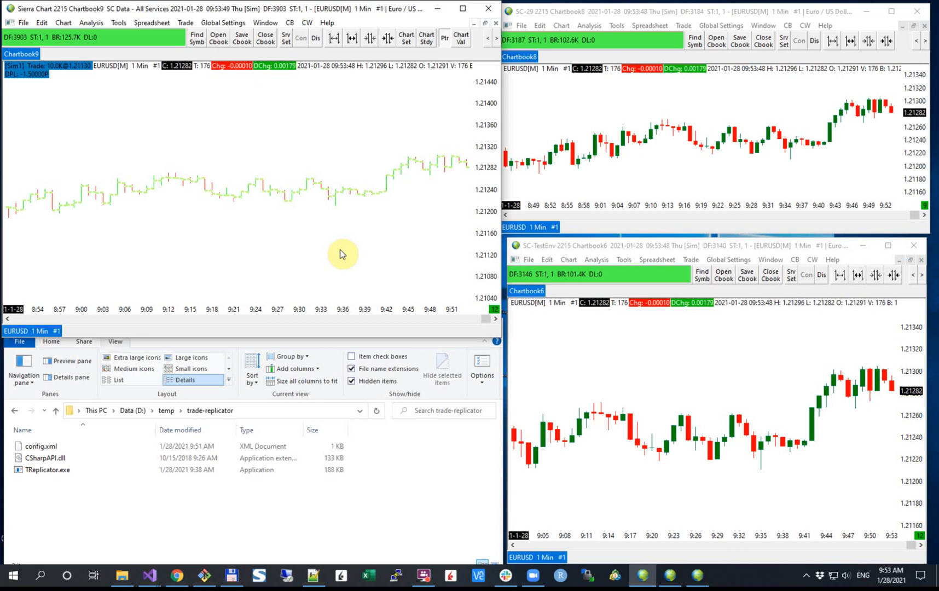
{"action": "left_click", "coordinate": [25, 23]}
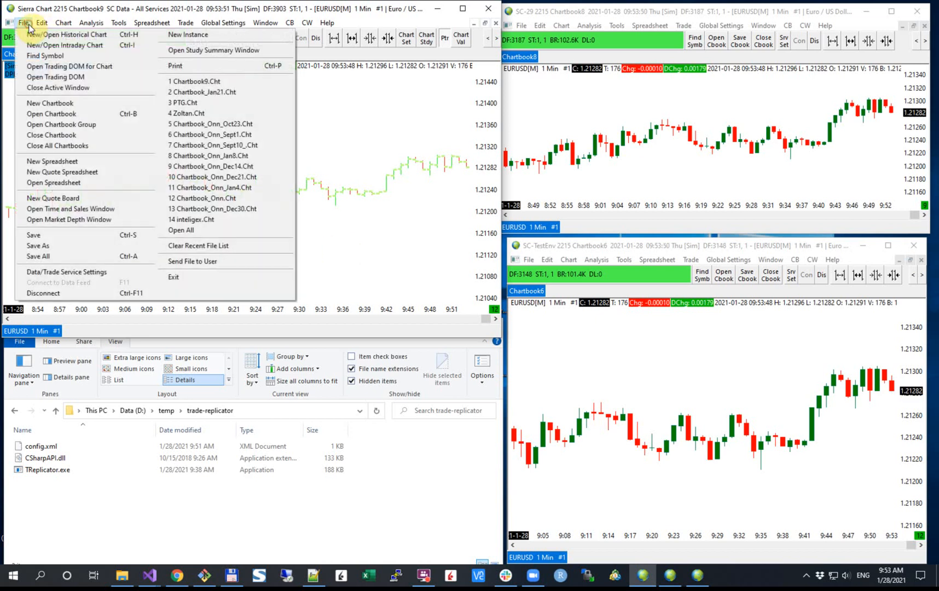
{"action": "left_click", "coordinate": [73, 272]}
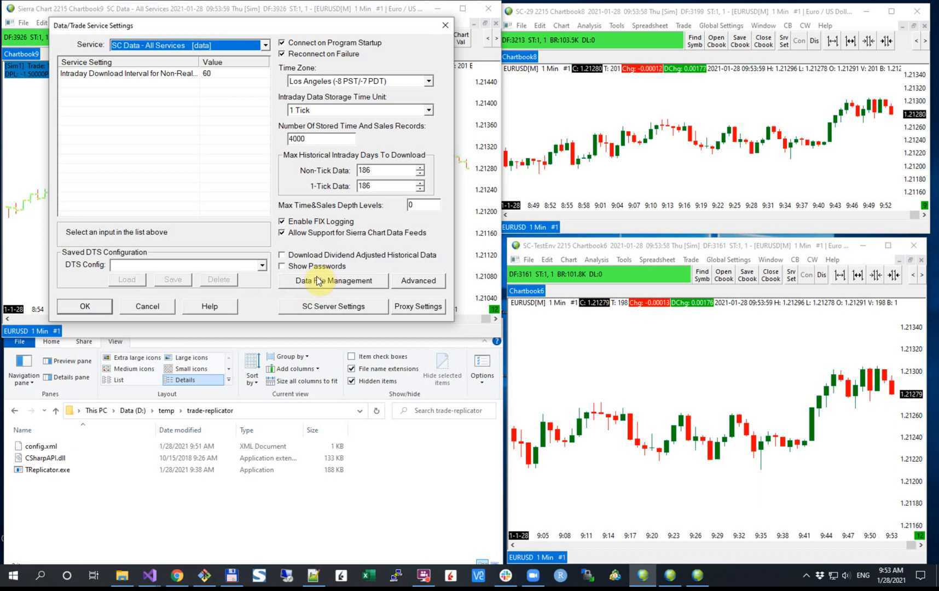
{"action": "left_click", "coordinate": [445, 25]}
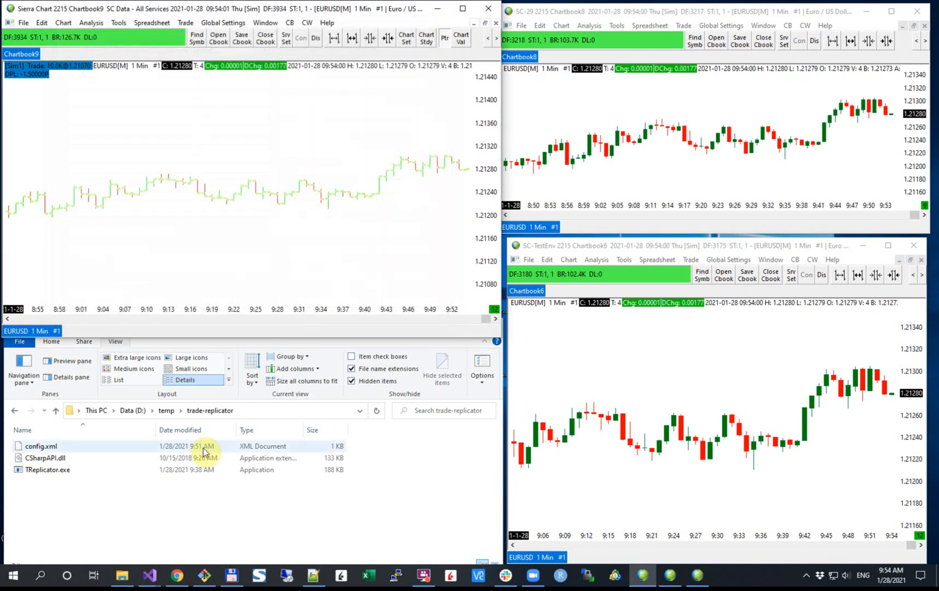
- Delete config.xml from the trade-replicator folder
{"action": "left_click", "coordinate": [57, 473]}
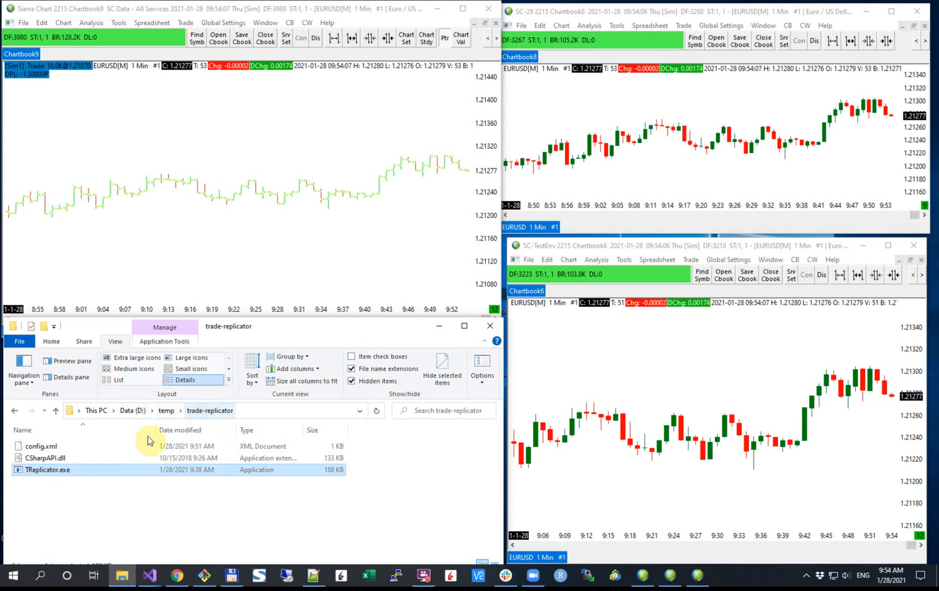
{"action": "left_click", "coordinate": [26, 470]}
{"action": "left_click", "coordinate": [76, 492]}
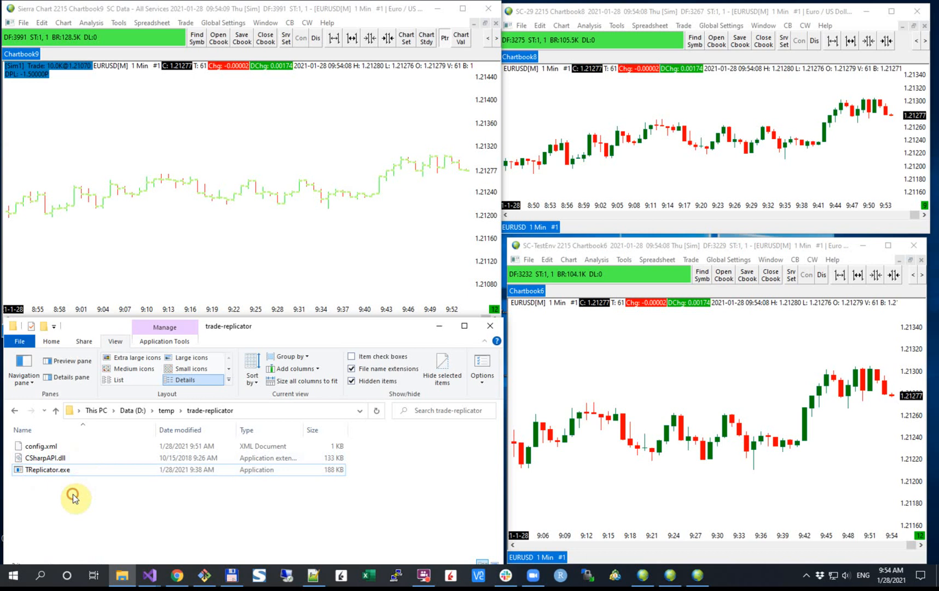
{"action": "left_click", "coordinate": [46, 446]}
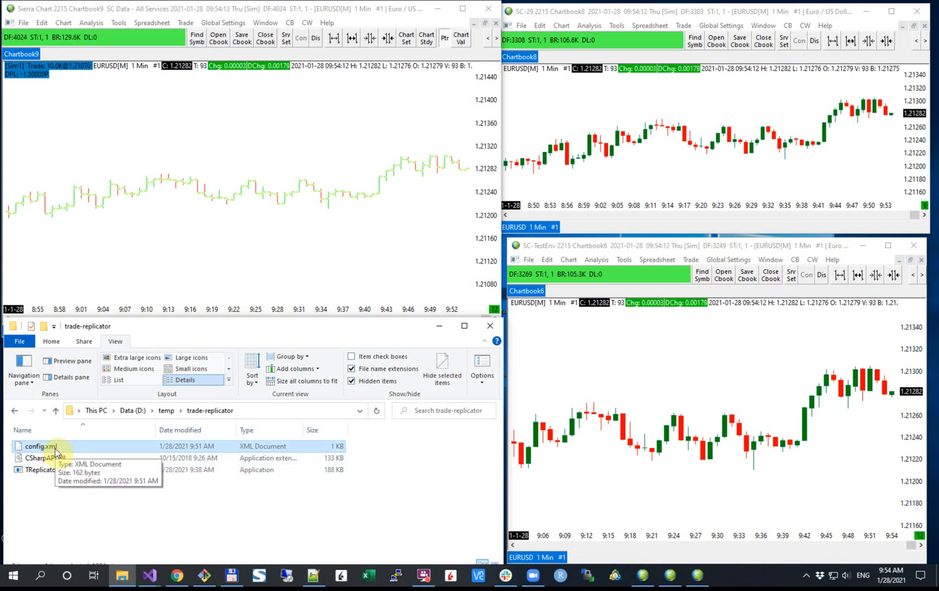
{"action": "key", "text": "Delete"}
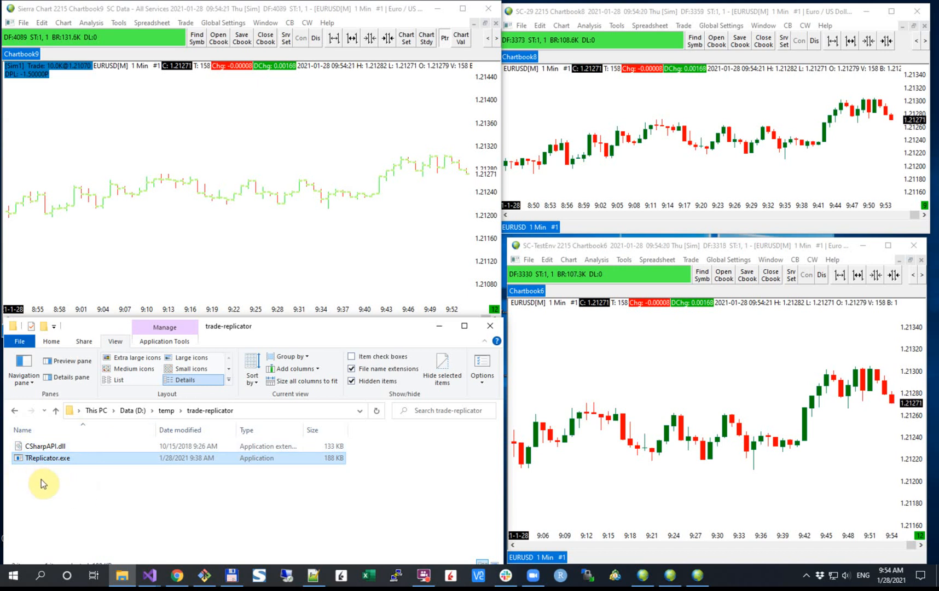
- Launch TReplicator.exe and move its window into the middle of the screen, leaving parts of the chart windows in view
{"action": "double_click", "coordinate": [25, 459]}
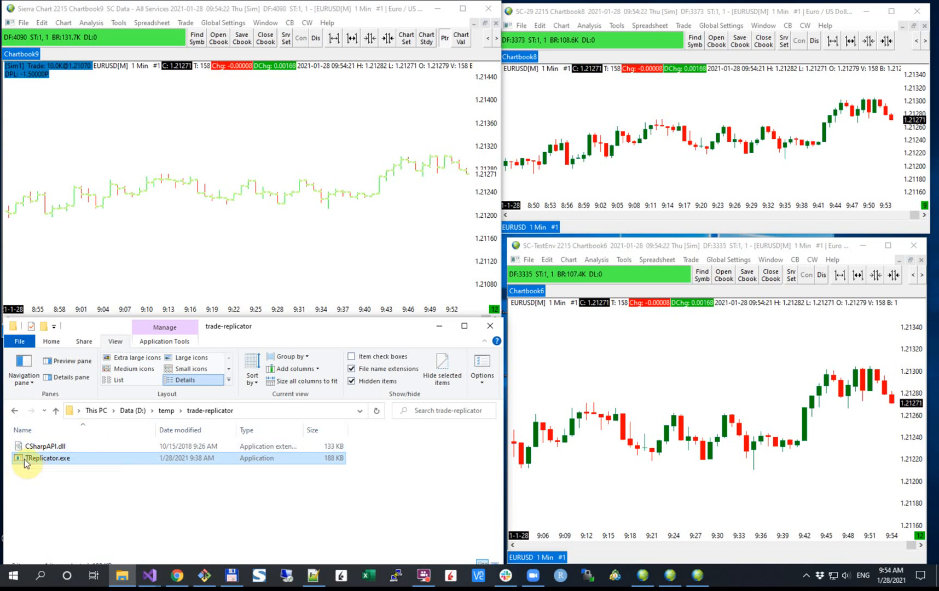
{"action": "left_click_drag", "start_coordinate": [245, 23], "coordinate": [289, 160]}
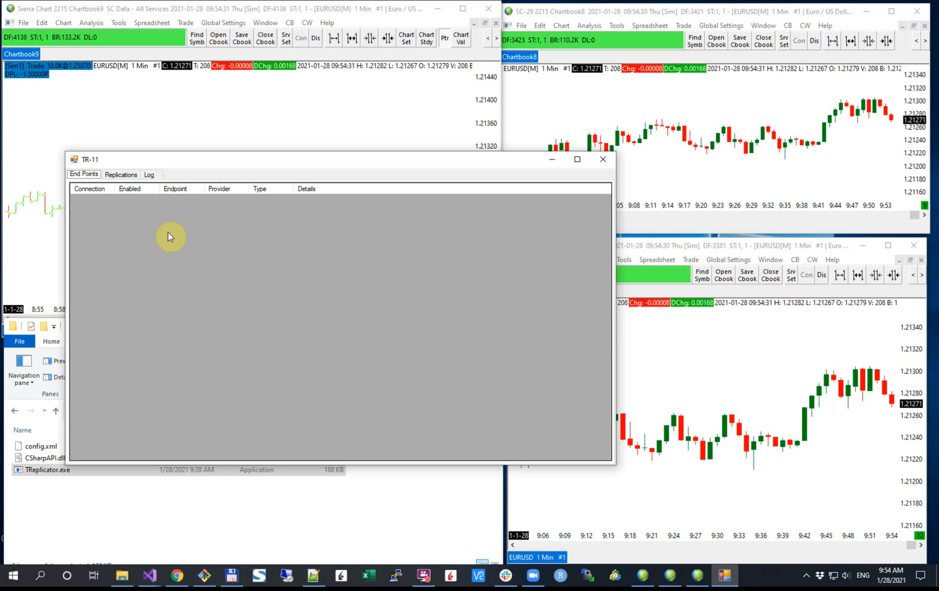
{"action": "left_click_drag", "start_coordinate": [273, 163], "coordinate": [262, 225]}
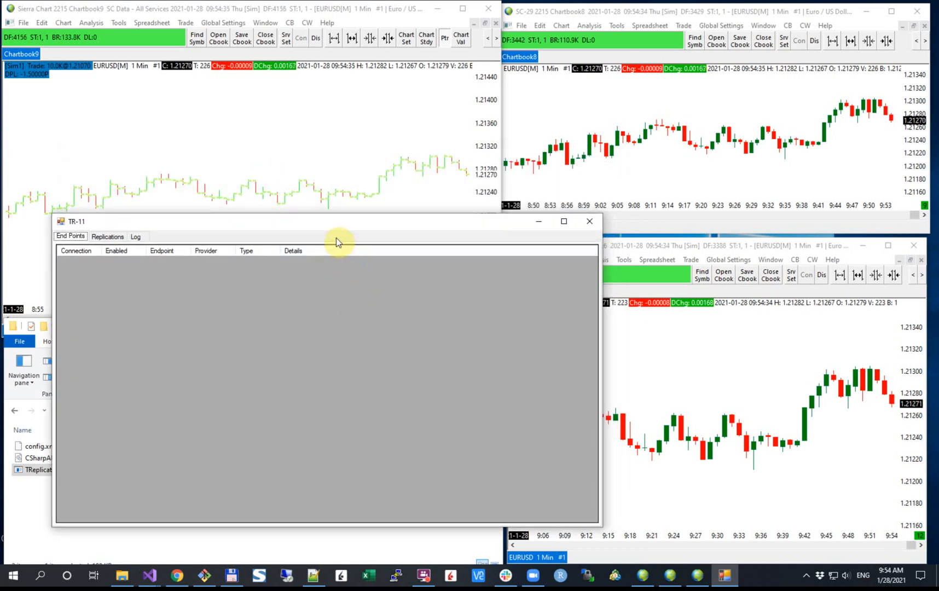
{"action": "left_click_drag", "start_coordinate": [327, 229], "coordinate": [316, 183]}
- Start a new endpoint in the replicator and name it Source
{"action": "right_click", "coordinate": [103, 224]}
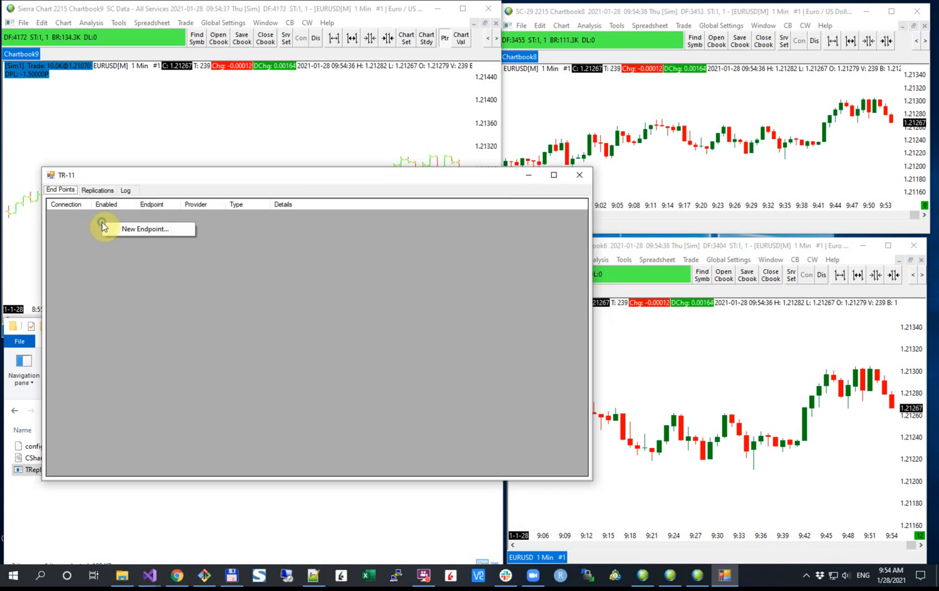
{"action": "left_click", "coordinate": [100, 243]}
{"action": "right_click", "coordinate": [101, 231]}
{"action": "left_click", "coordinate": [112, 240]}
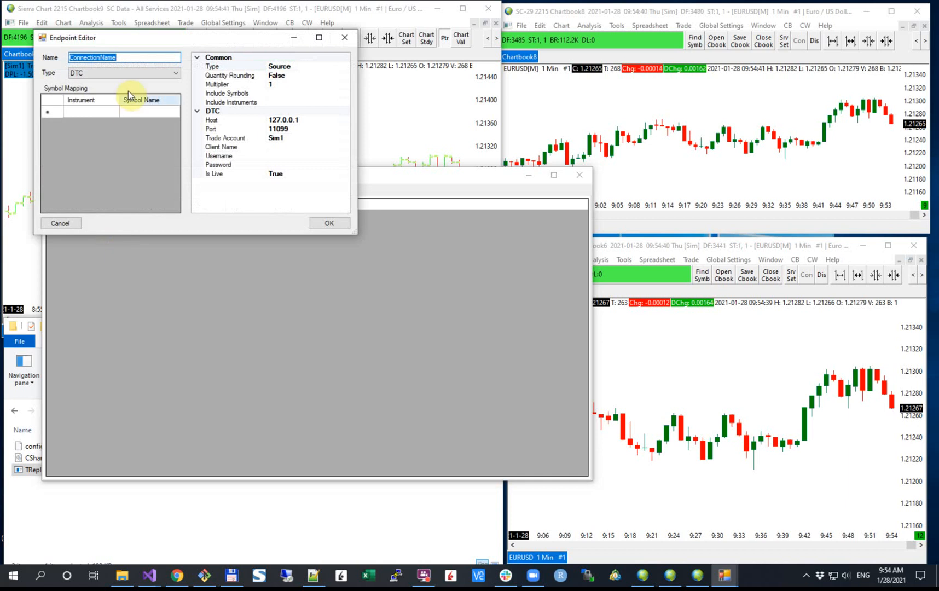
{"action": "left_click_drag", "start_coordinate": [134, 38], "coordinate": [201, 205]}
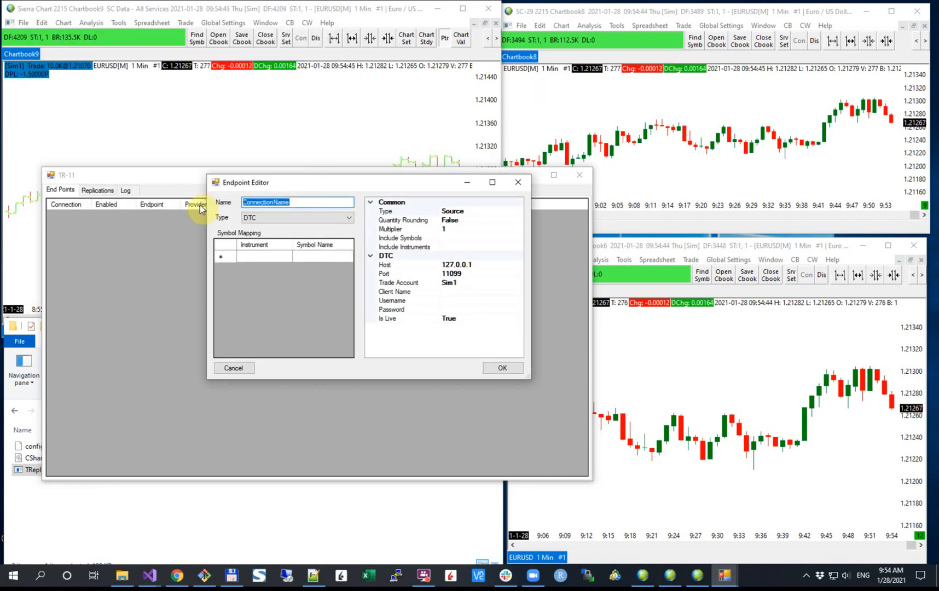
{"action": "type", "text": "Source"}
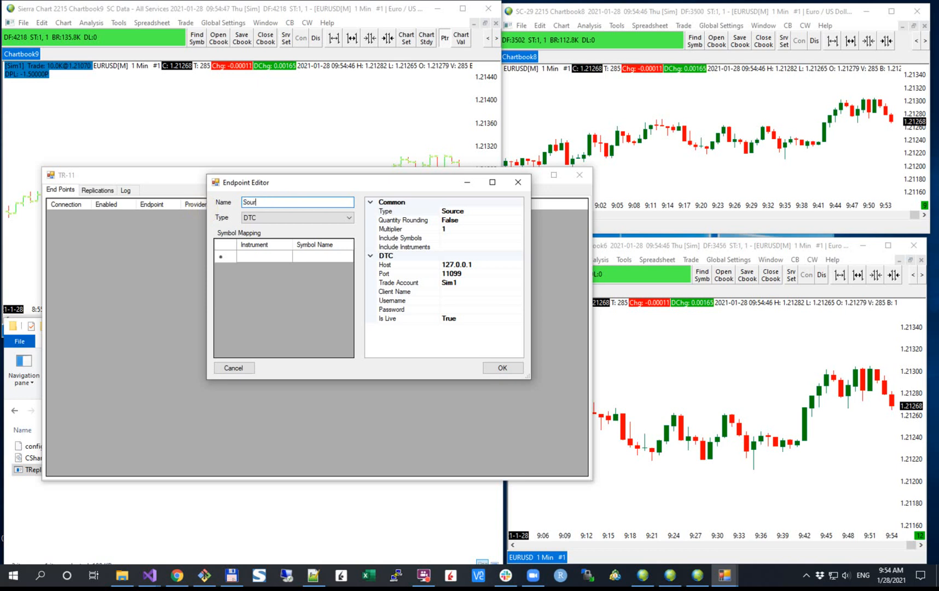
- Use DTC as the endpoint's provider with Source as its role, keep the default connection settings, and save it
{"action": "left_click", "coordinate": [402, 212]}
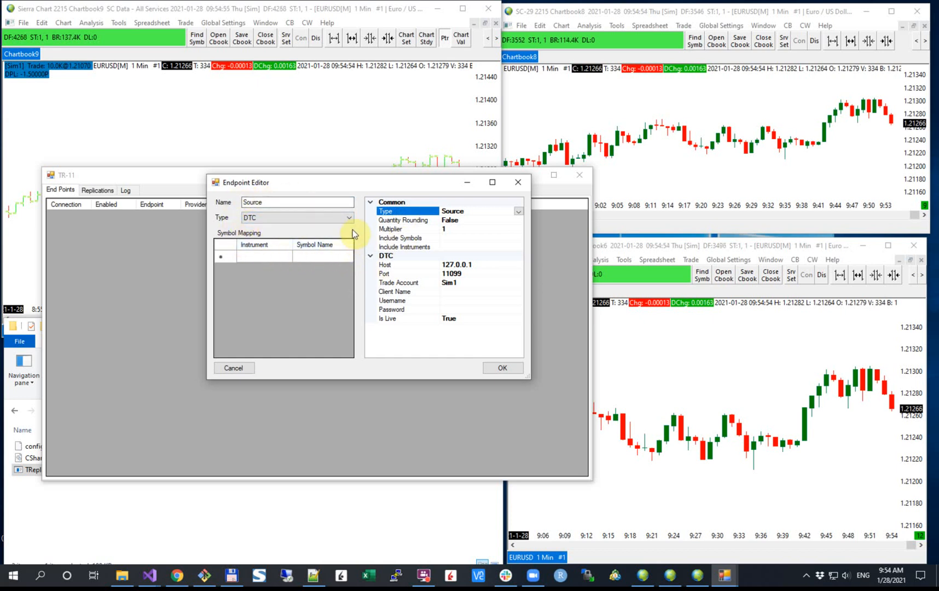
{"action": "left_click", "coordinate": [249, 256]}
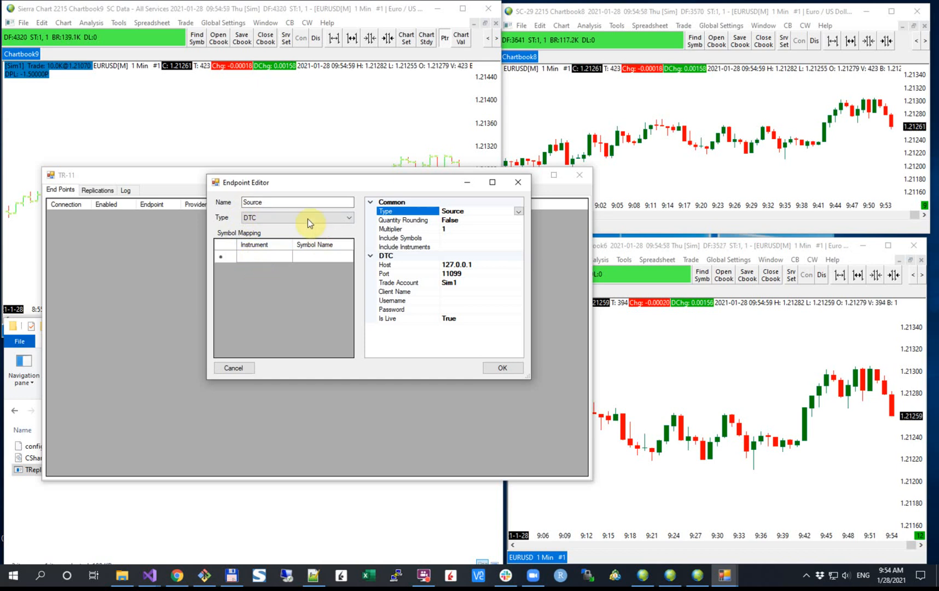
{"action": "left_click", "coordinate": [276, 218]}
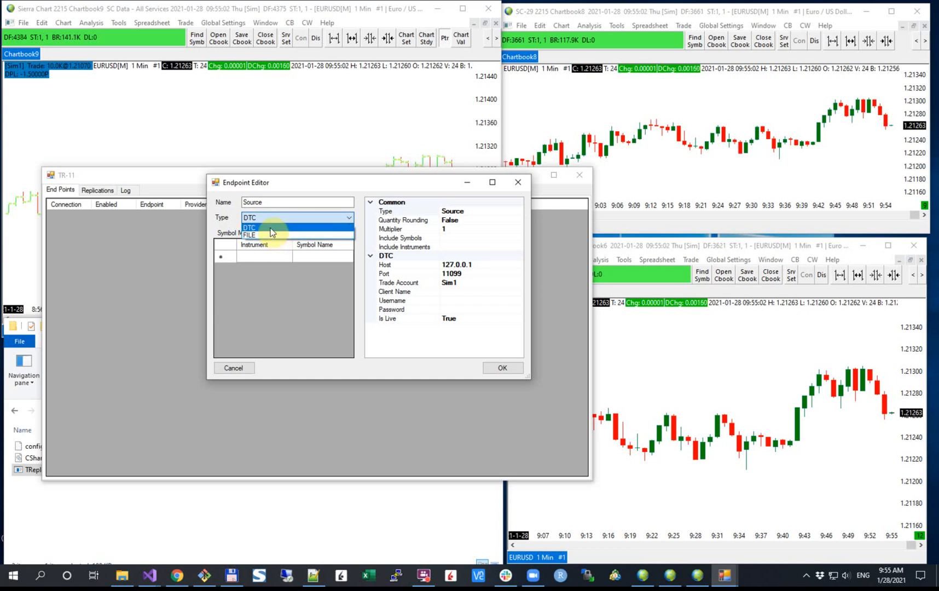
{"action": "left_click", "coordinate": [270, 229]}
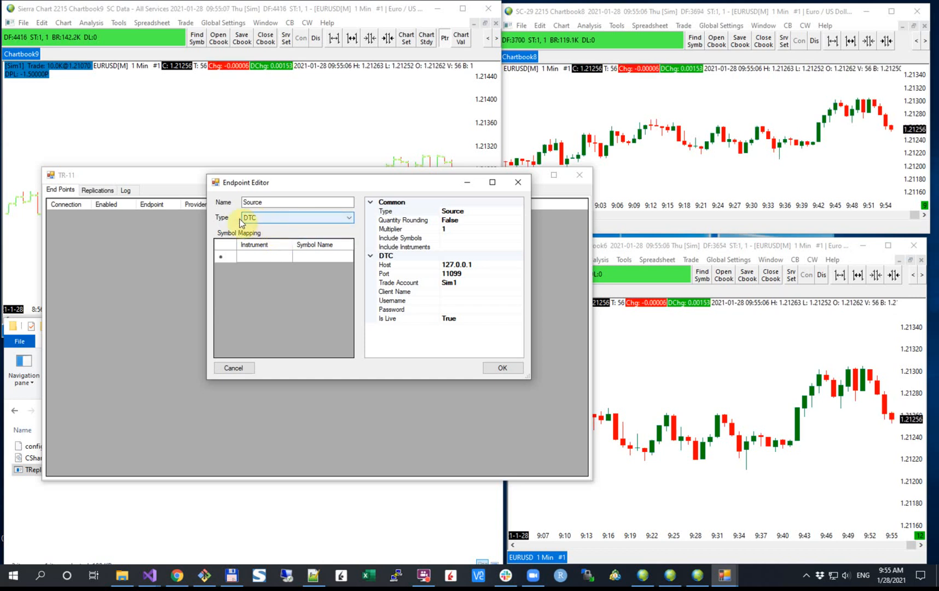
{"action": "left_click", "coordinate": [406, 216]}
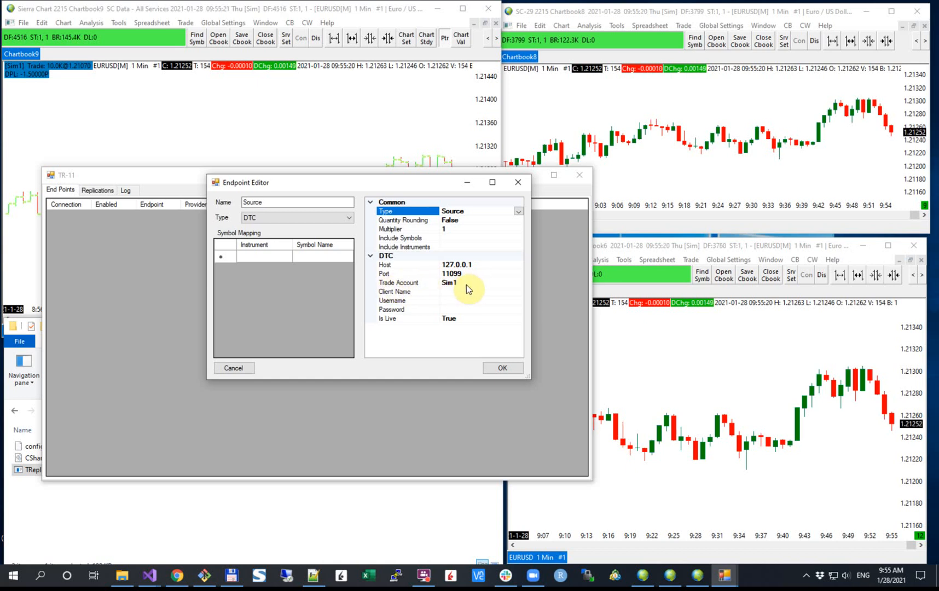
{"action": "left_click", "coordinate": [502, 370]}
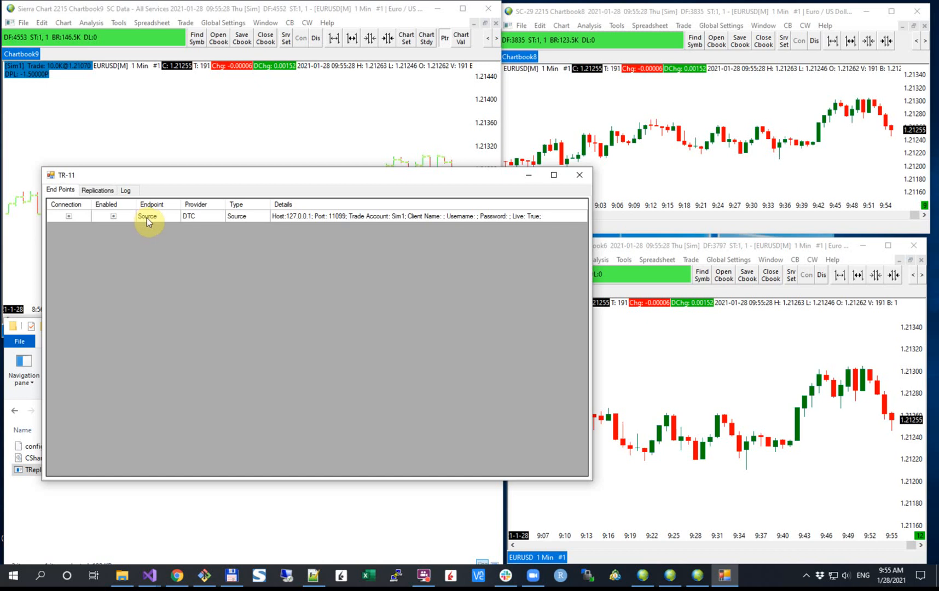
- Connect the Source endpoint, check the replicator's log for the connection entry, and return to the endpoint list
{"action": "right_click", "coordinate": [69, 216]}
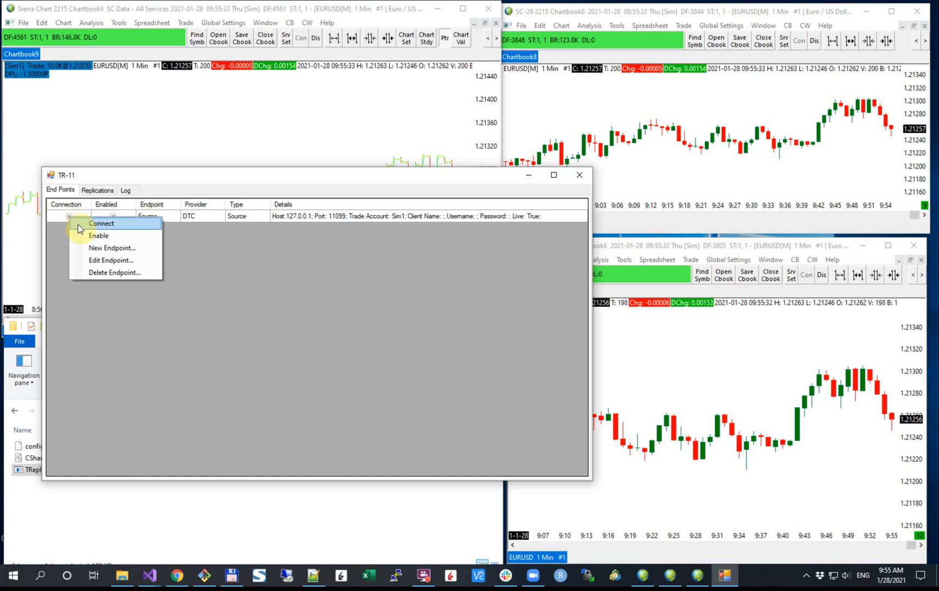
{"action": "left_click", "coordinate": [79, 229]}
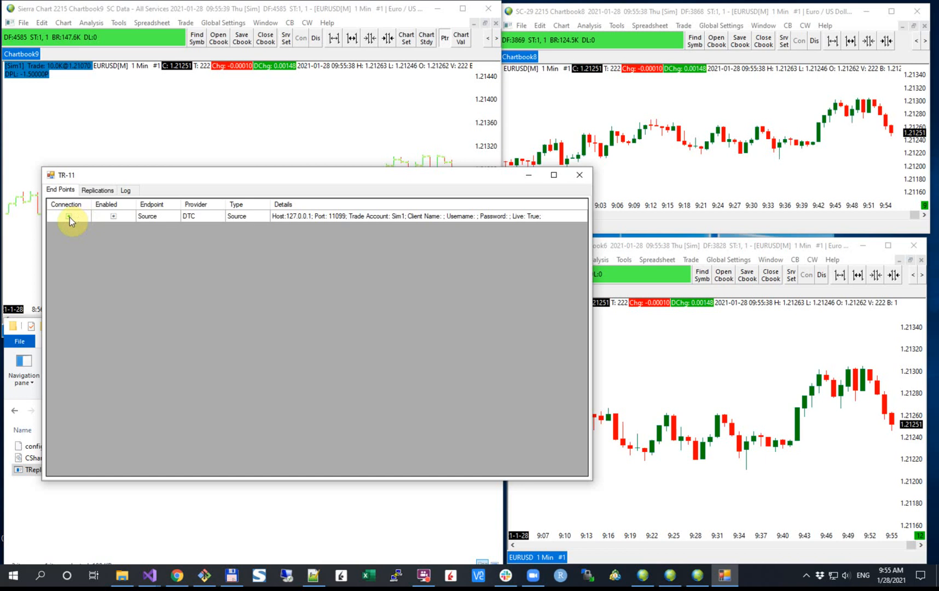
{"action": "left_click", "coordinate": [125, 190]}
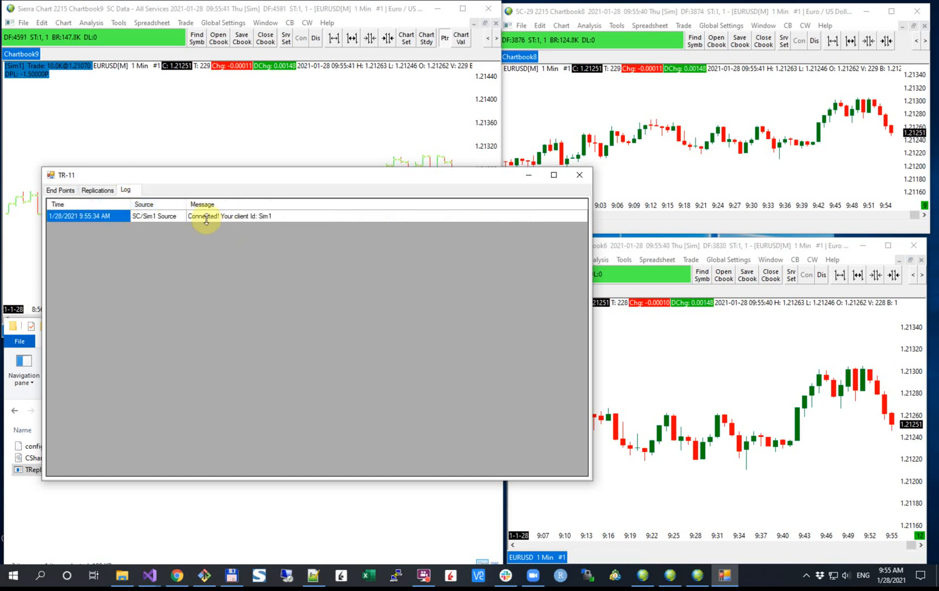
{"action": "left_click", "coordinate": [66, 189]}
- Examine the DTC client logon entries in the source Sierra Chart instance's message log, close it, and return to the replicator
{"action": "left_click", "coordinate": [157, 117]}
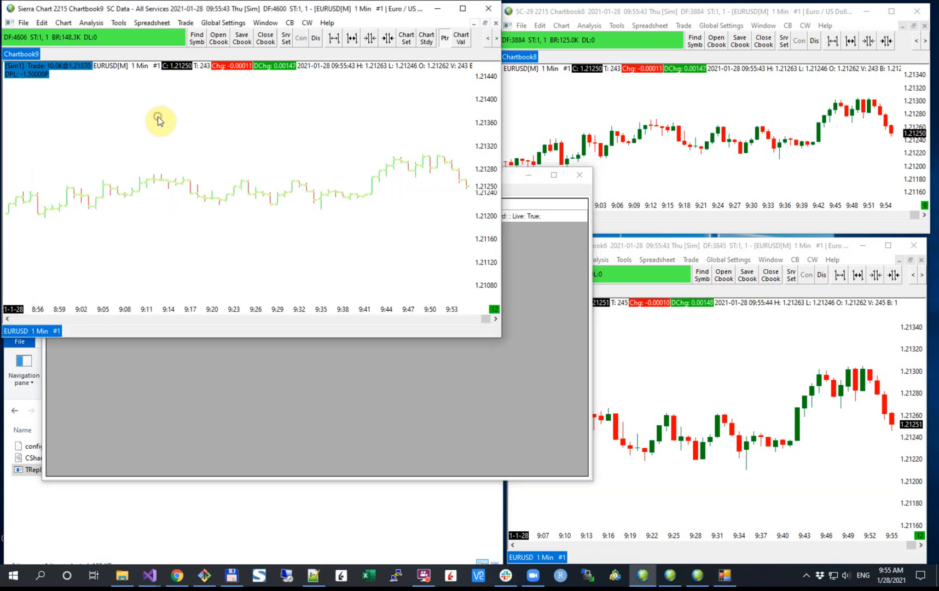
{"action": "left_click", "coordinate": [265, 23]}
{"action": "left_click", "coordinate": [433, 48]}
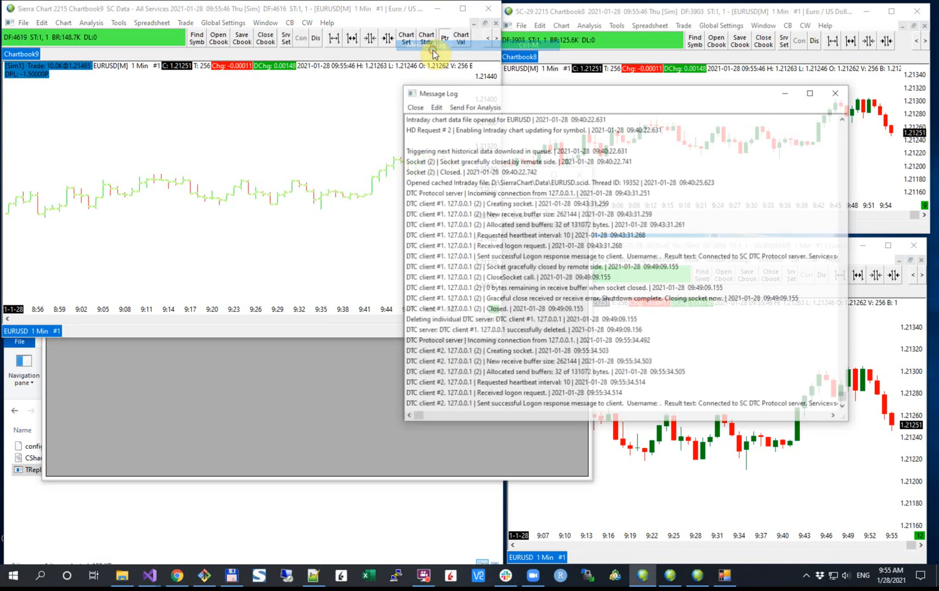
{"action": "left_click", "coordinate": [479, 407]}
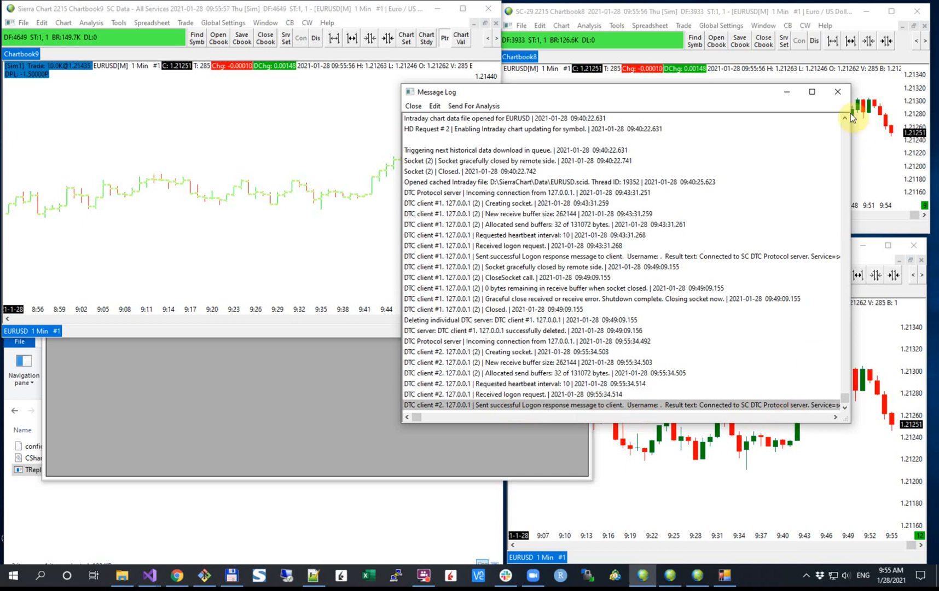
{"action": "left_click", "coordinate": [838, 91]}
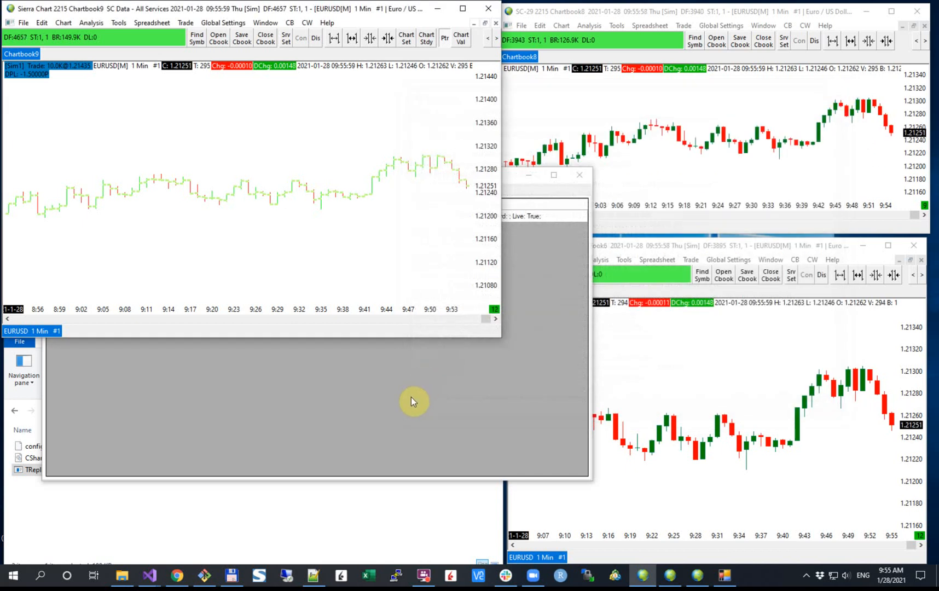
{"action": "left_click", "coordinate": [411, 401]}
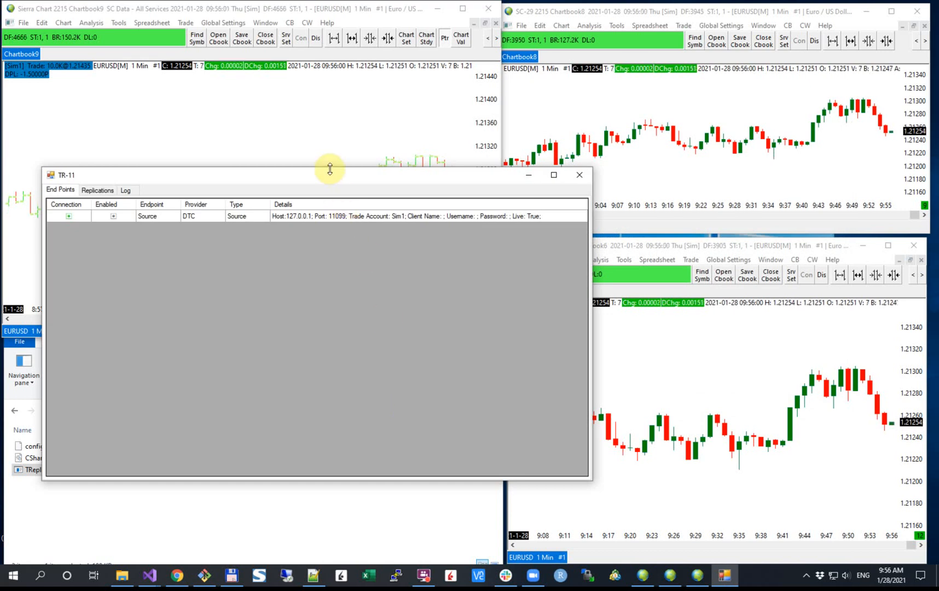
- Start another new endpoint in the replicator and name it Destination1
{"action": "mouse_move", "coordinate": [330, 179]}
{"action": "left_mouse_down"}
{"action": "mouse_move", "coordinate": [325, 201]}
{"action": "mouse_move", "coordinate": [321, 186]}
{"action": "left_mouse_up"}
{"action": "left_click", "coordinate": [633, 102]}
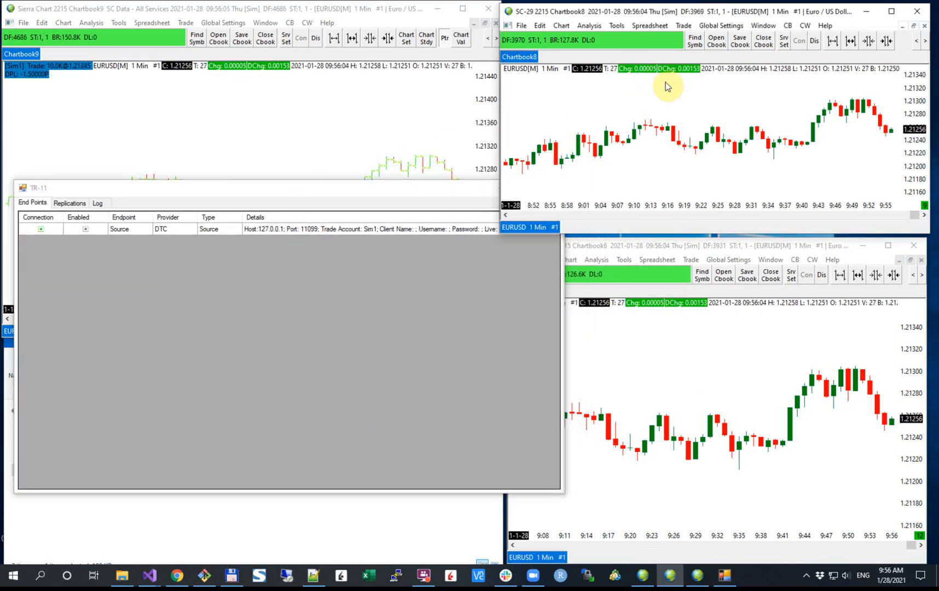
{"action": "left_click", "coordinate": [307, 318]}
{"action": "right_click", "coordinate": [195, 262]}
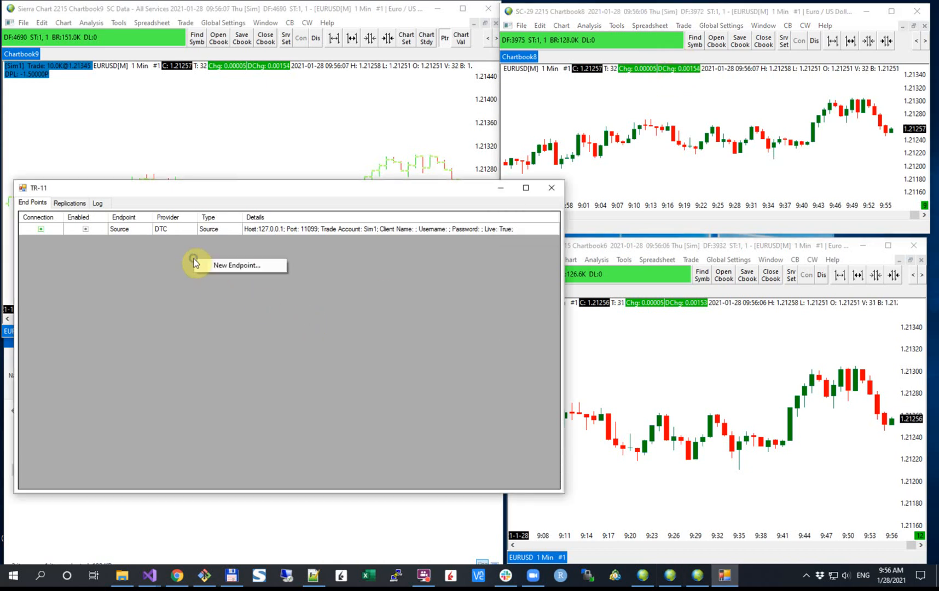
{"action": "left_click", "coordinate": [203, 266]}
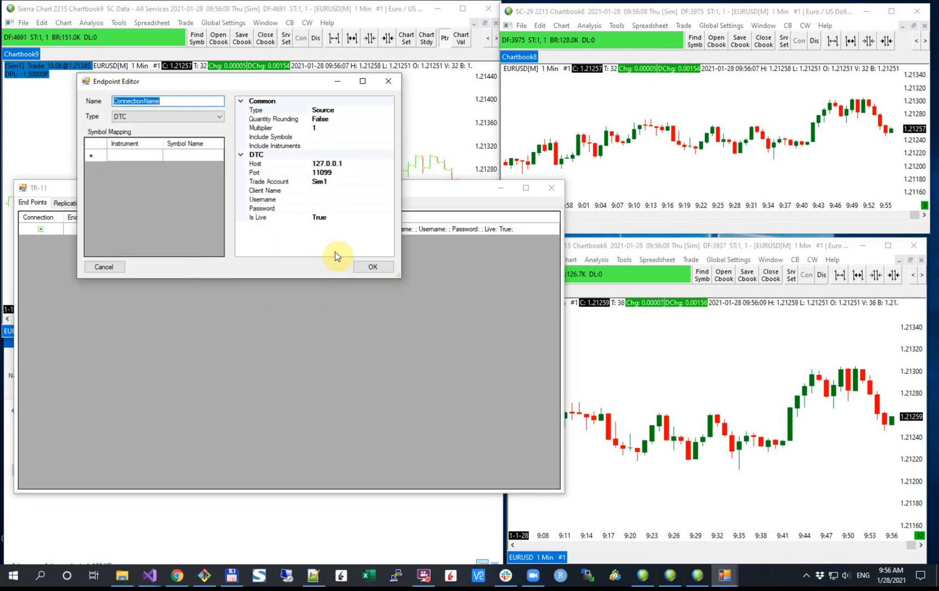
{"action": "left_click_drag", "start_coordinate": [214, 83], "coordinate": [250, 154]}
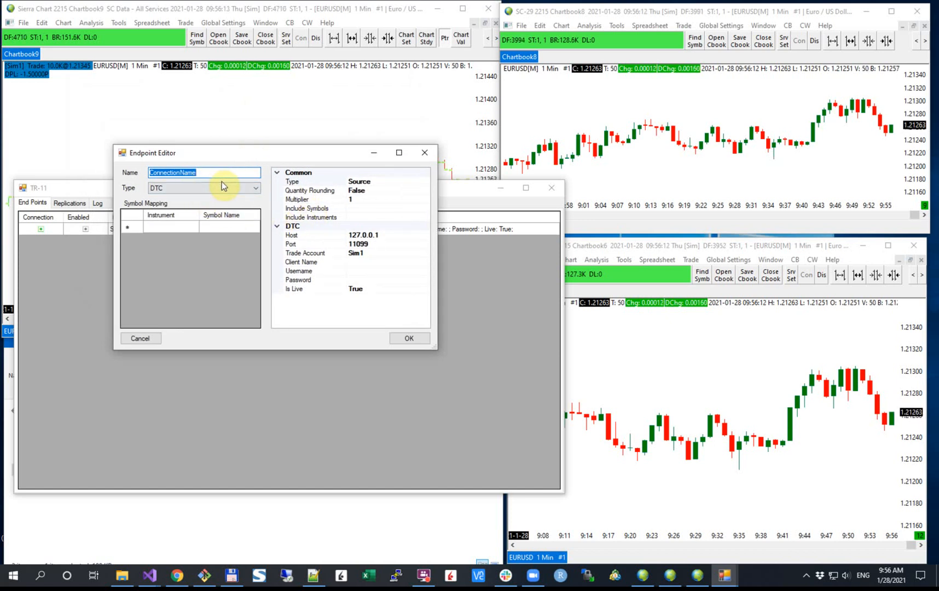
{"action": "type", "text": "Det"}
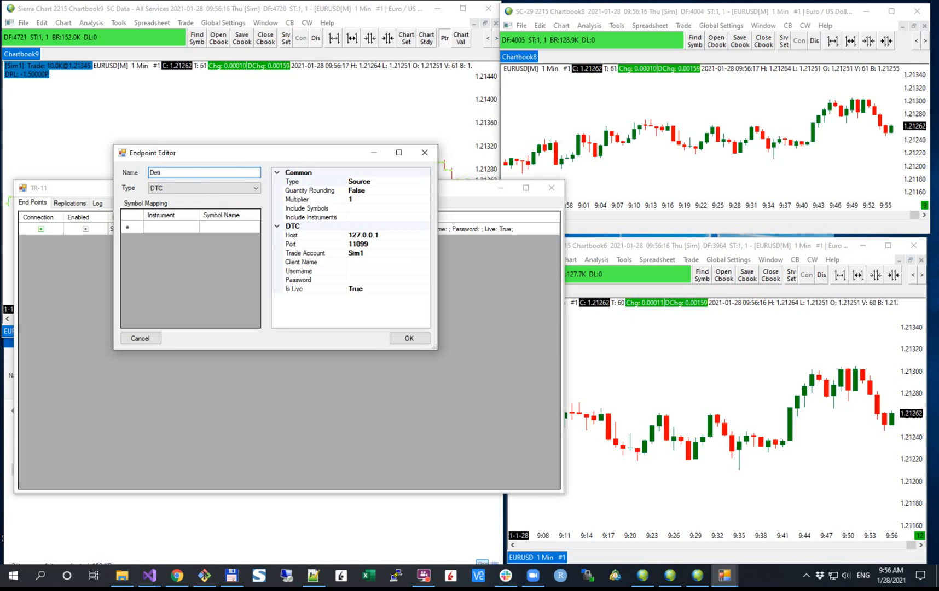
{"action": "type", "text": "tination1"}
- Set the role of the Destination1 endpoint to Destination, keeping DTC as its provider
{"action": "left_click", "coordinate": [403, 183]}
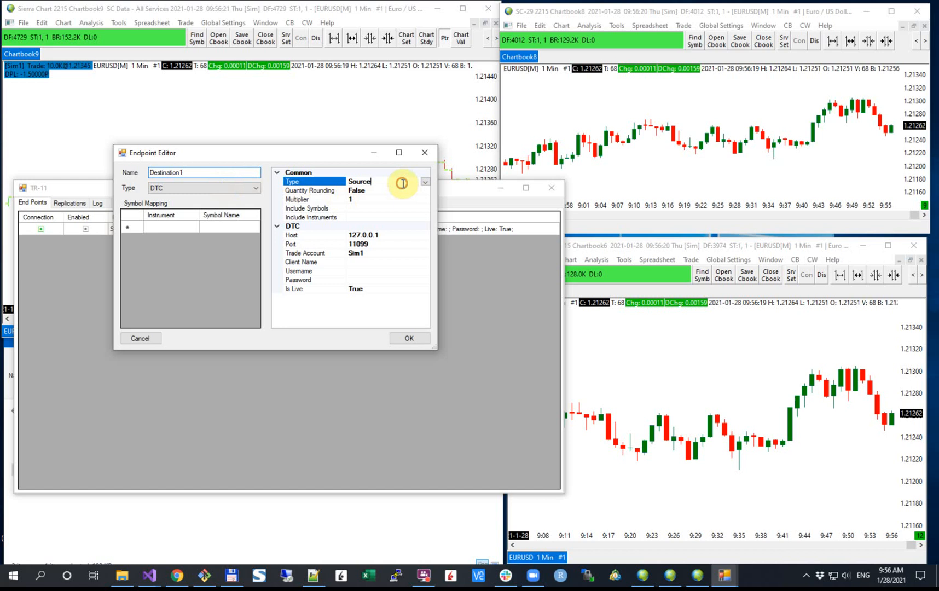
{"action": "left_click", "coordinate": [425, 181]}
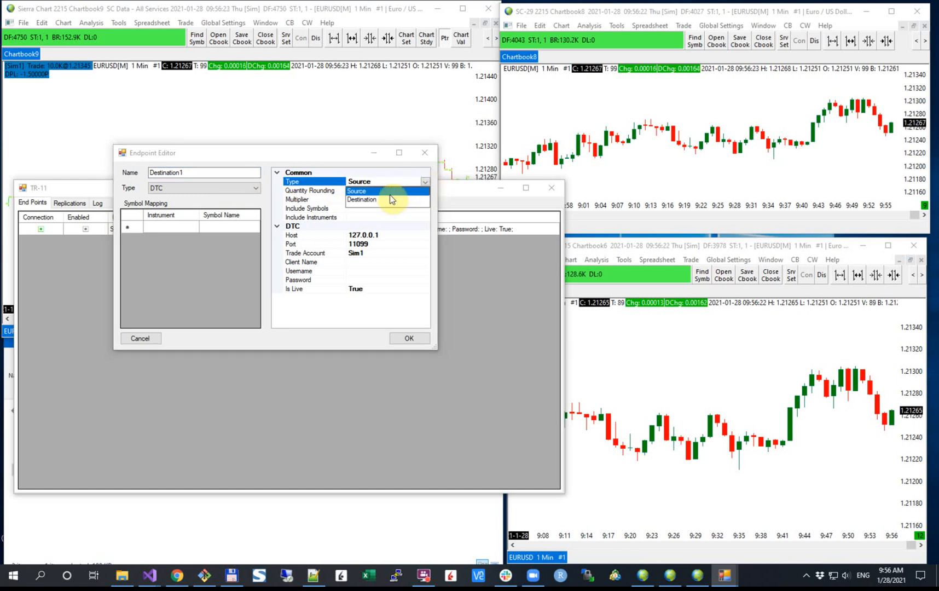
{"action": "left_click", "coordinate": [380, 199]}
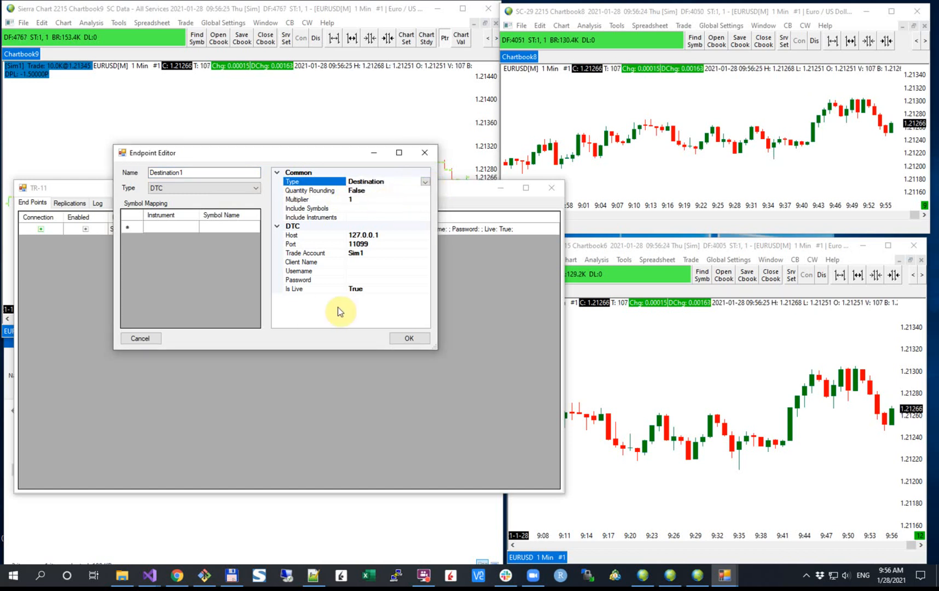
{"action": "left_click", "coordinate": [296, 245]}
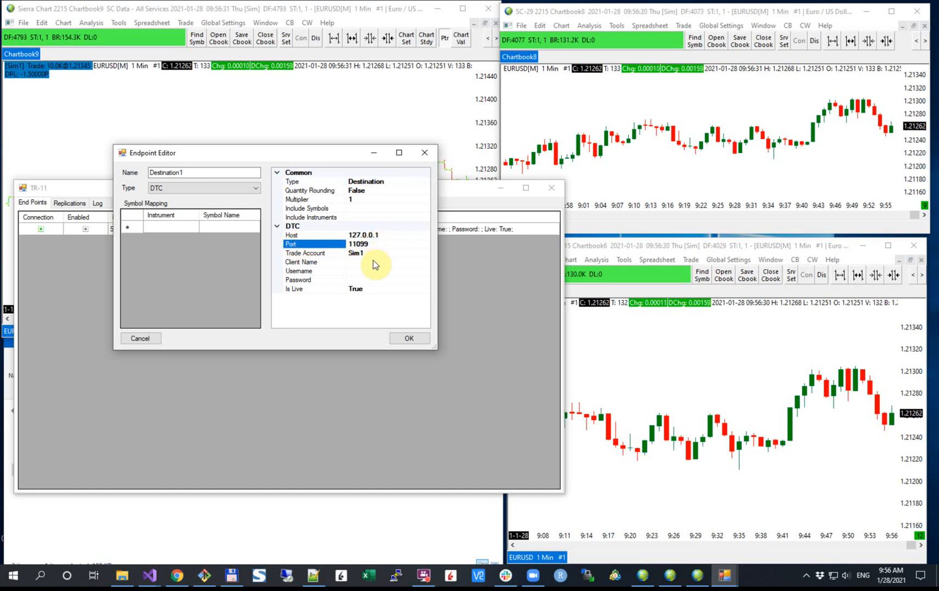
- Switch to the SC-29 Sierra Chart instance, open its DTC Protocol Server settings, and enlarge the window to show all of them
{"action": "left_click", "coordinate": [530, 11]}
{"action": "left_click", "coordinate": [522, 26]}
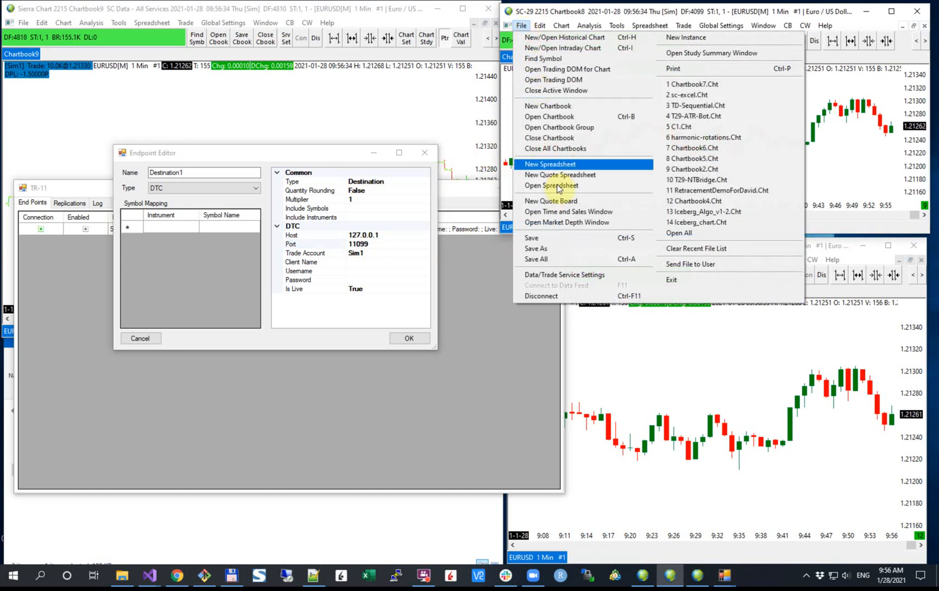
{"action": "left_click", "coordinate": [558, 276]}
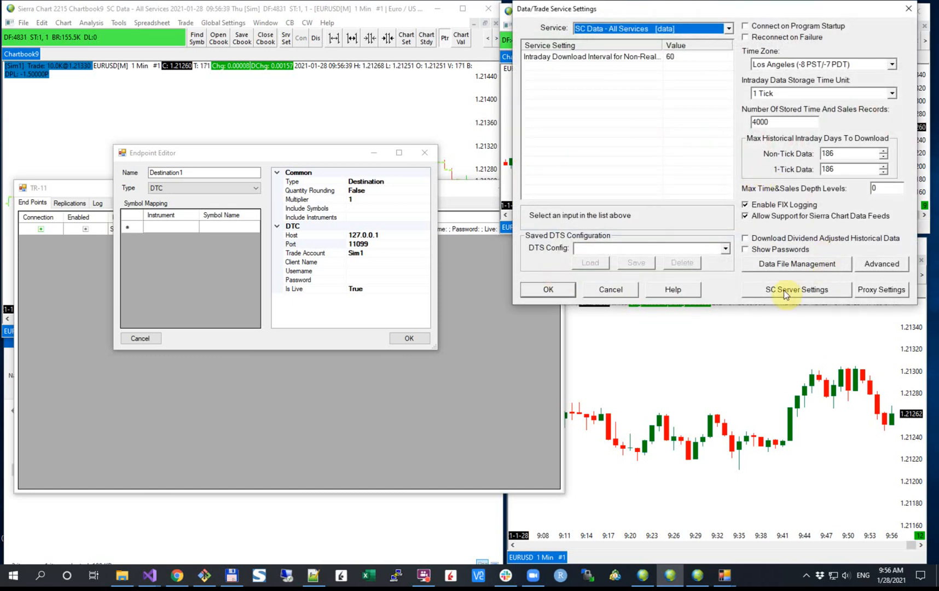
{"action": "left_click", "coordinate": [785, 291]}
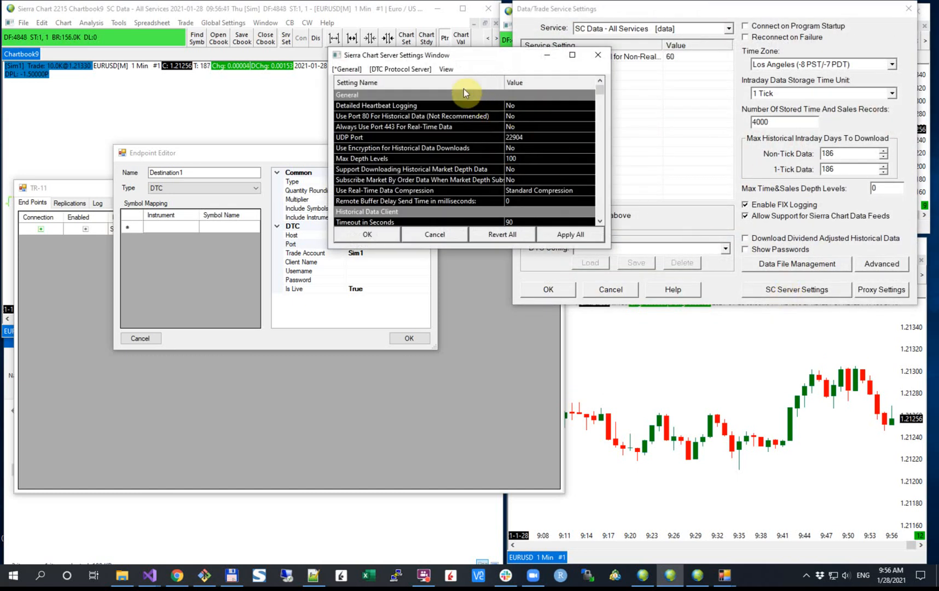
{"action": "left_click", "coordinate": [398, 70]}
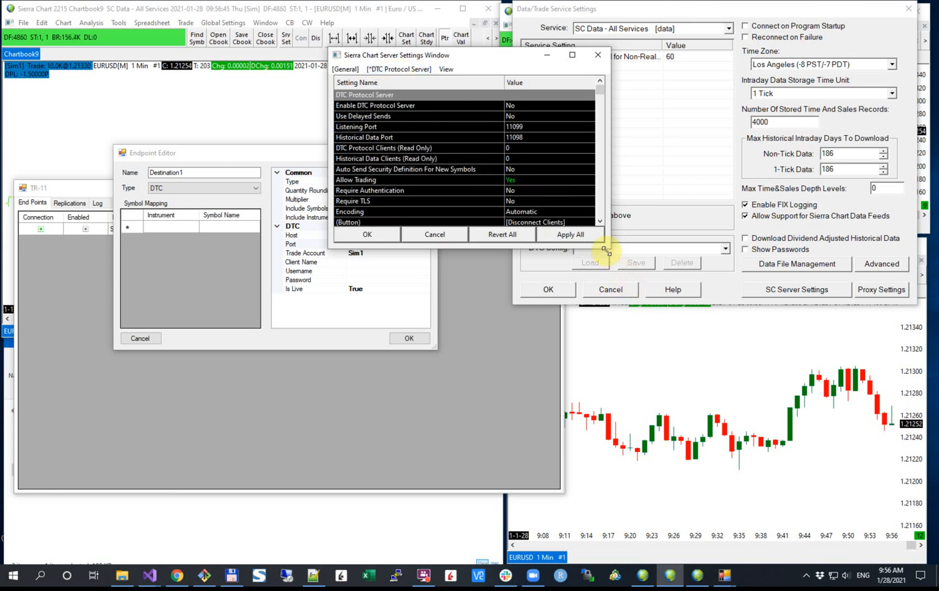
{"action": "left_click_drag", "start_coordinate": [606, 251], "coordinate": [649, 317]}
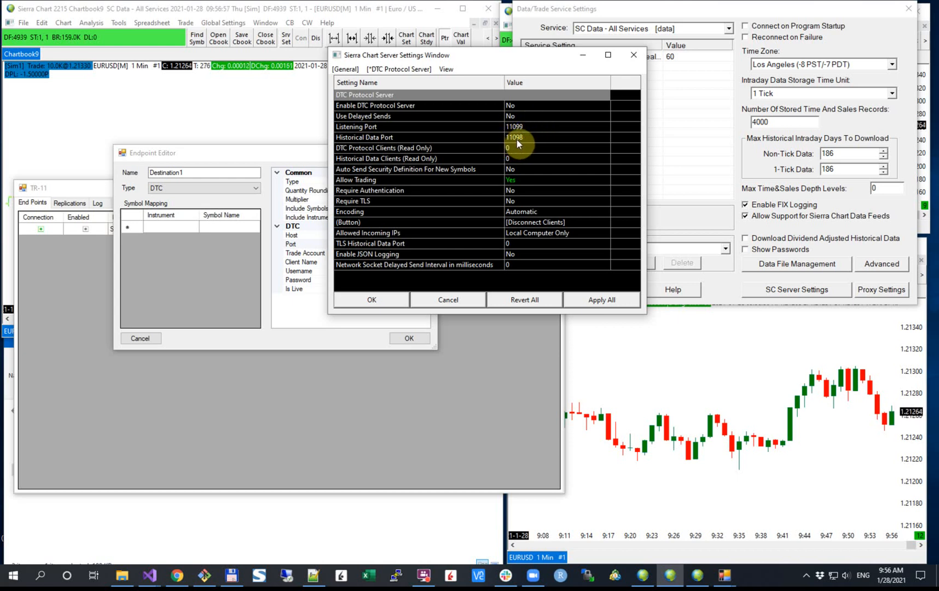
- Set the DTC server's historical data port to 11100 and its listening port to 11101, and apply both
{"action": "left_click", "coordinate": [528, 137]}
{"action": "left_click", "coordinate": [530, 138]}
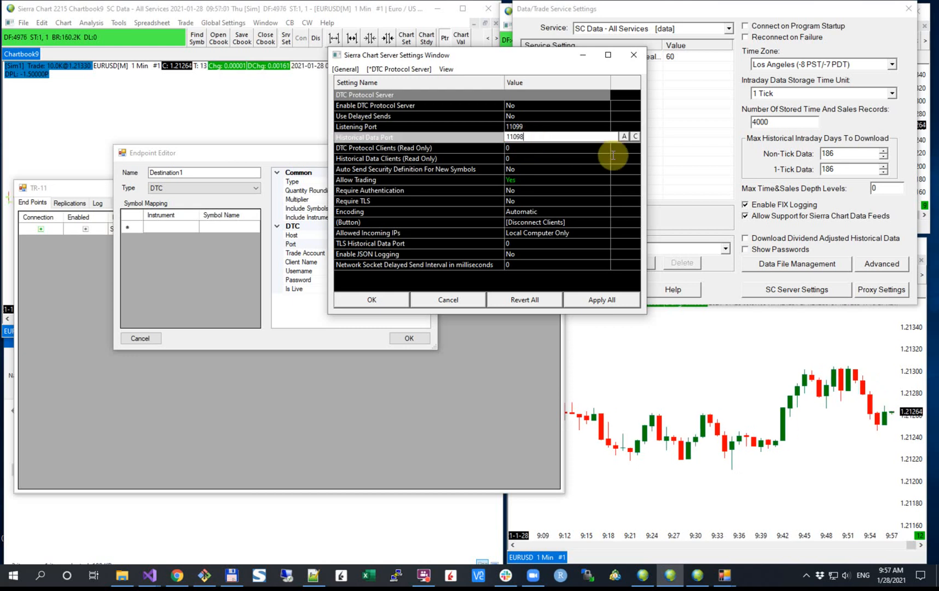
{"action": "key", "text": "BackSpace"}
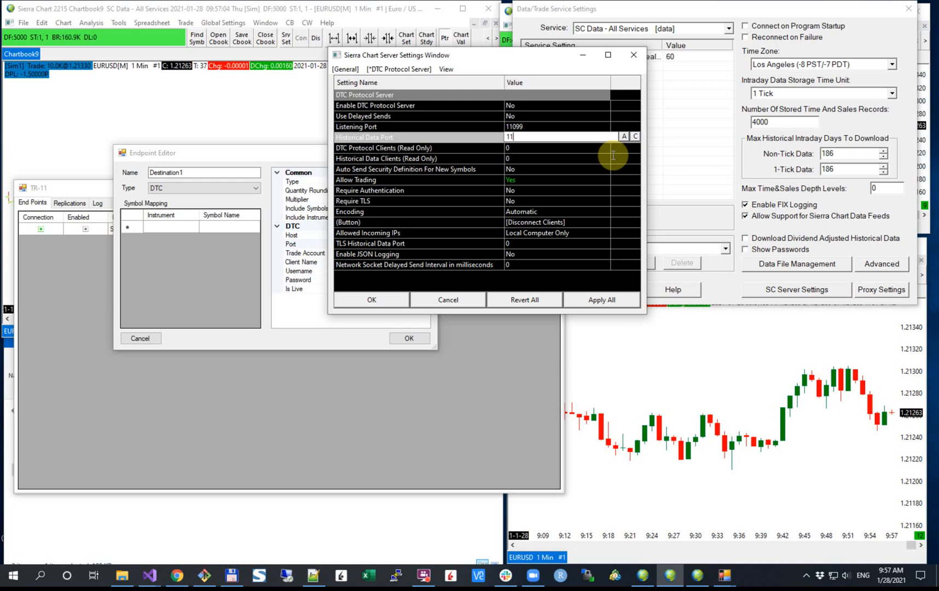
{"action": "type", "text": "100"}
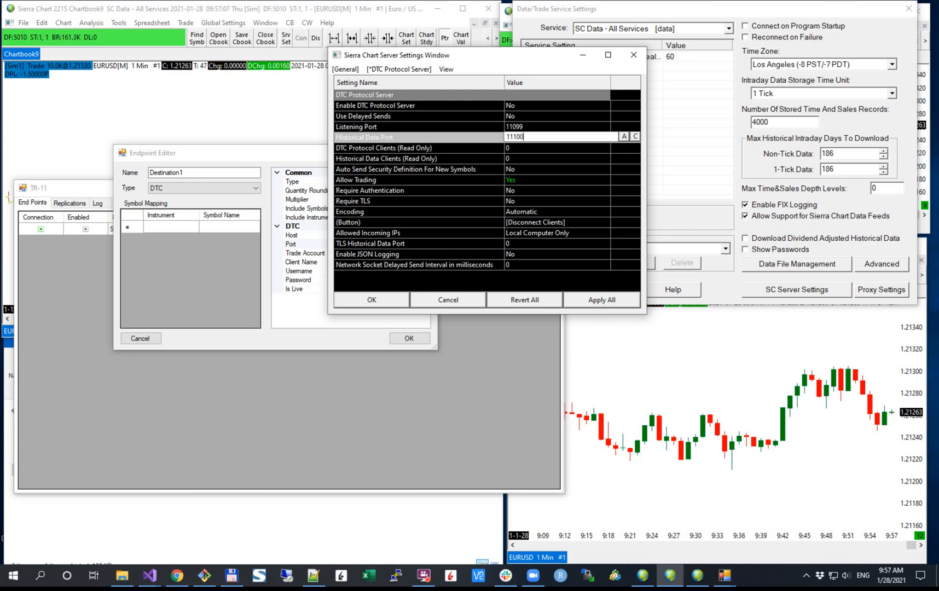
{"action": "left_click", "coordinate": [544, 125]}
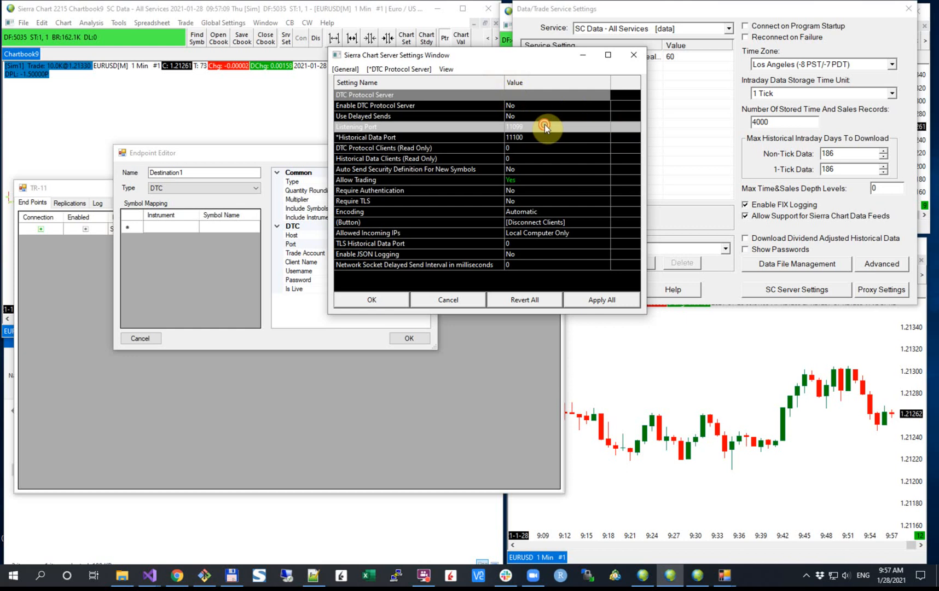
{"action": "left_click", "coordinate": [555, 127]}
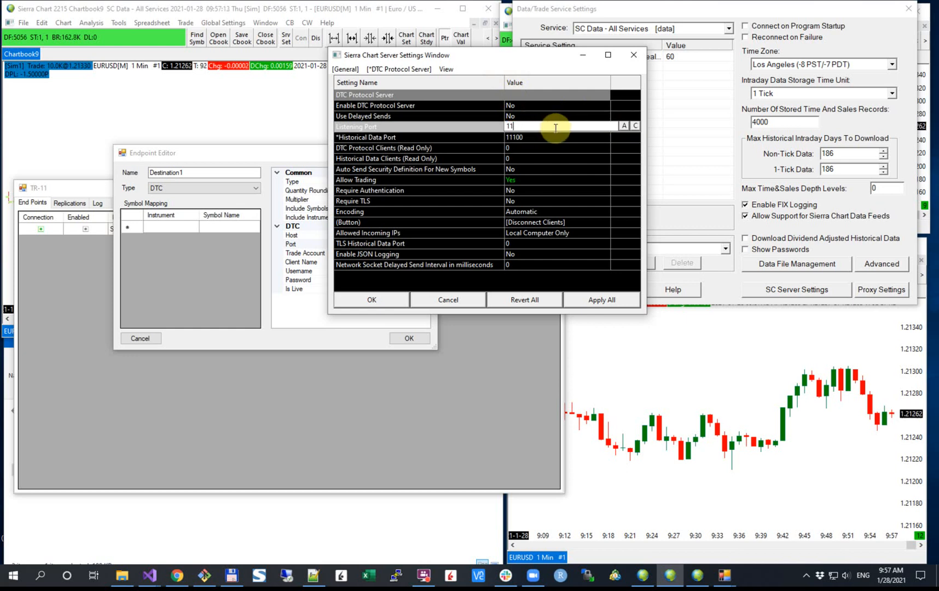
{"action": "type", "text": "101"}
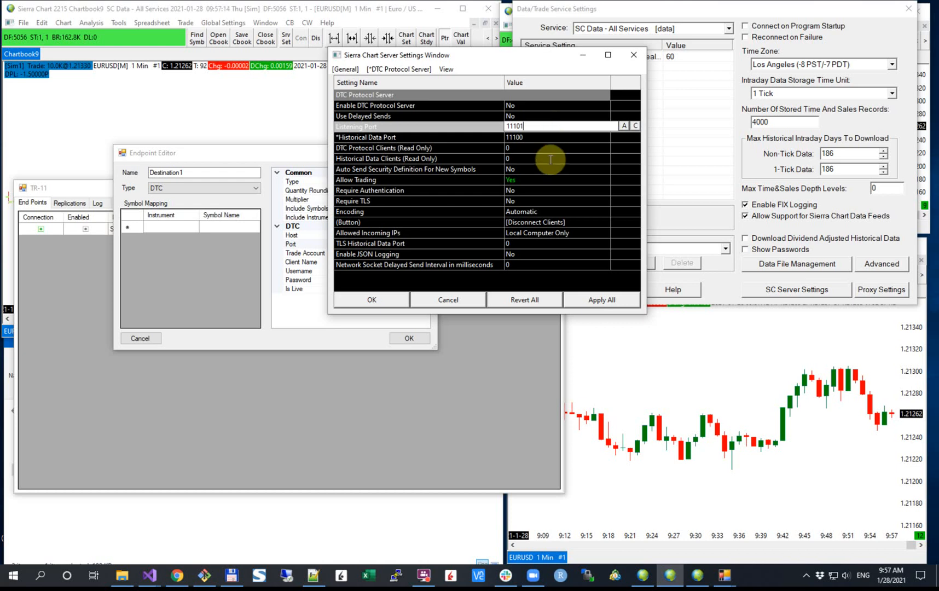
{"action": "left_click", "coordinate": [624, 126]}
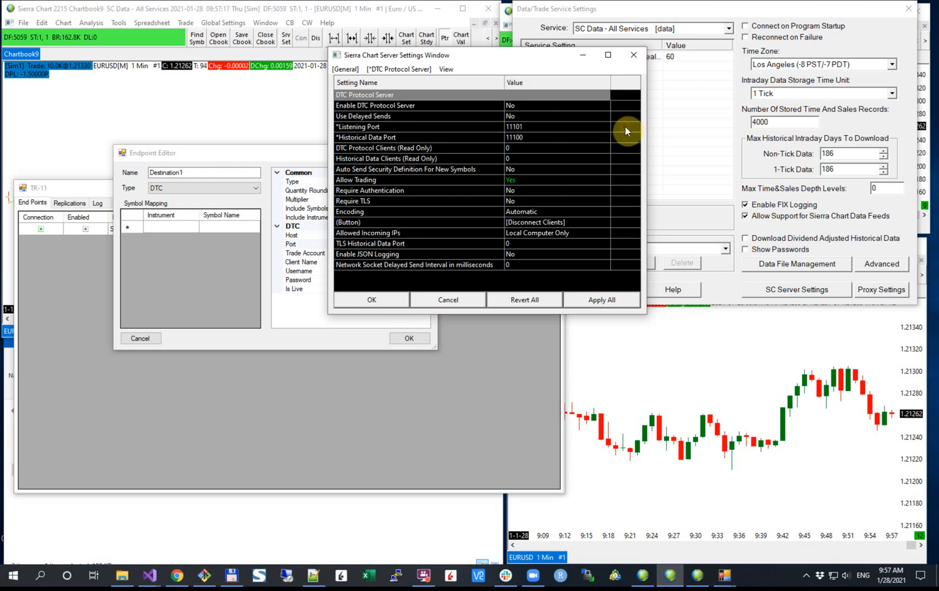
{"action": "left_click", "coordinate": [581, 301]}
{"action": "left_click", "coordinate": [384, 300]}
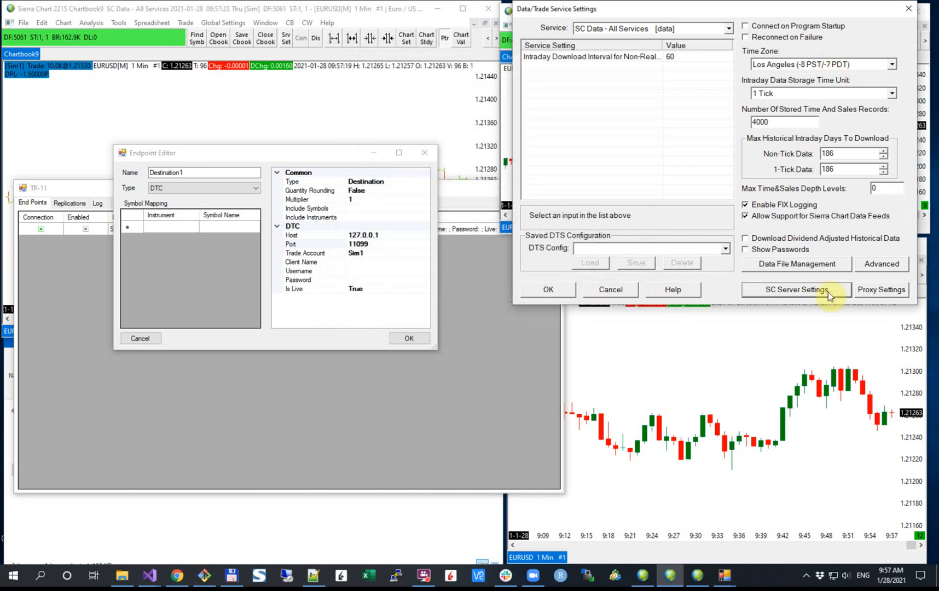
- Reopen the SC-29 instance's server settings, enable the DTC Protocol Server, apply the change, and close the settings
{"action": "left_click", "coordinate": [794, 293]}
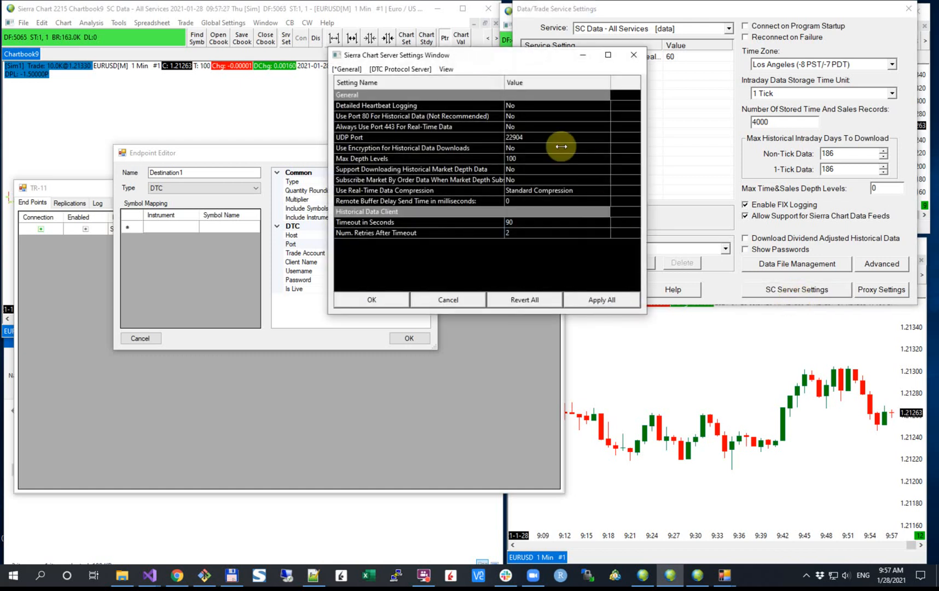
{"action": "left_click", "coordinate": [407, 69]}
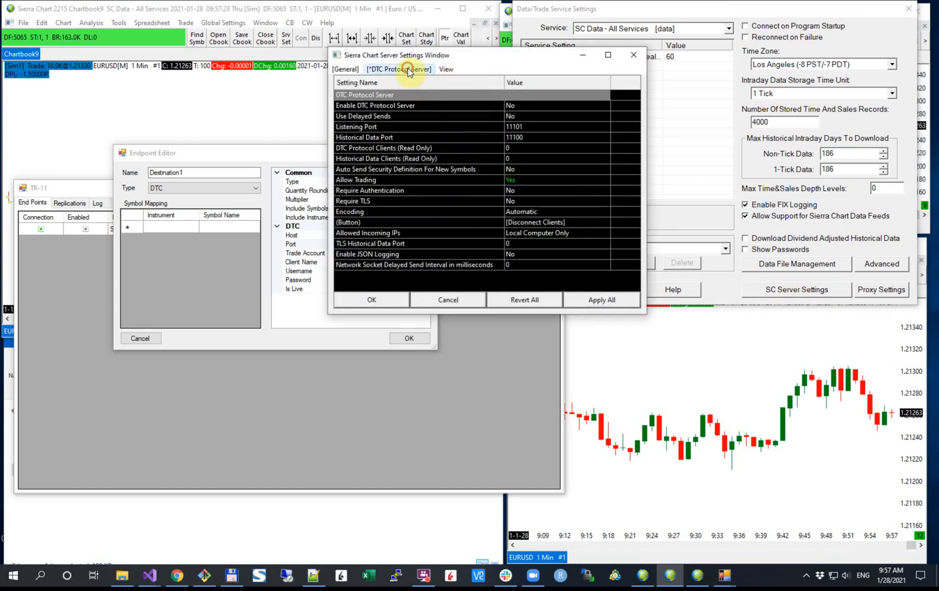
{"action": "left_click", "coordinate": [440, 105]}
{"action": "scroll", "coordinate": [581, 85], "scroll_direction": "up", "scroll_amount": 1}
{"action": "left_click", "coordinate": [539, 106]}
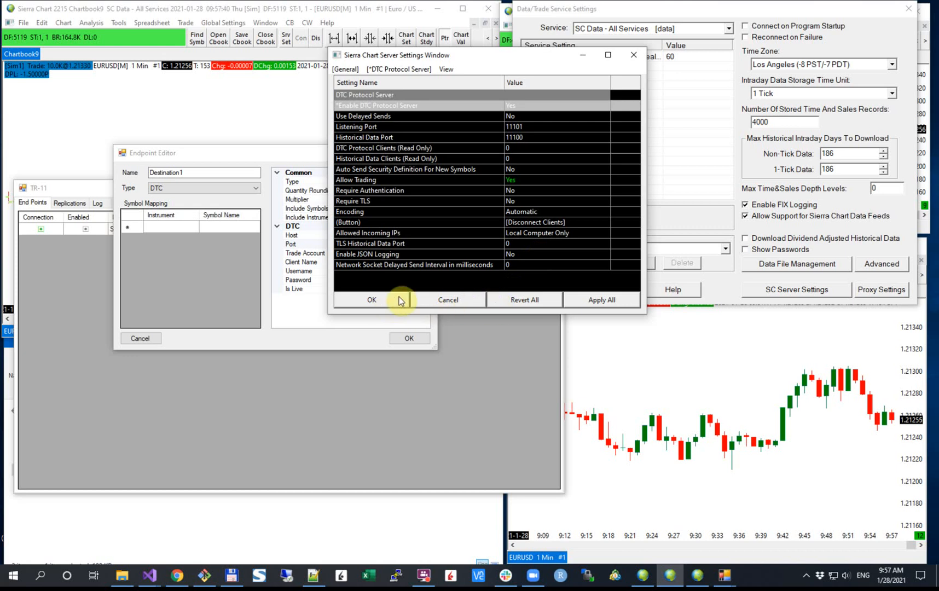
{"action": "left_click", "coordinate": [398, 117]}
{"action": "left_click", "coordinate": [602, 299]}
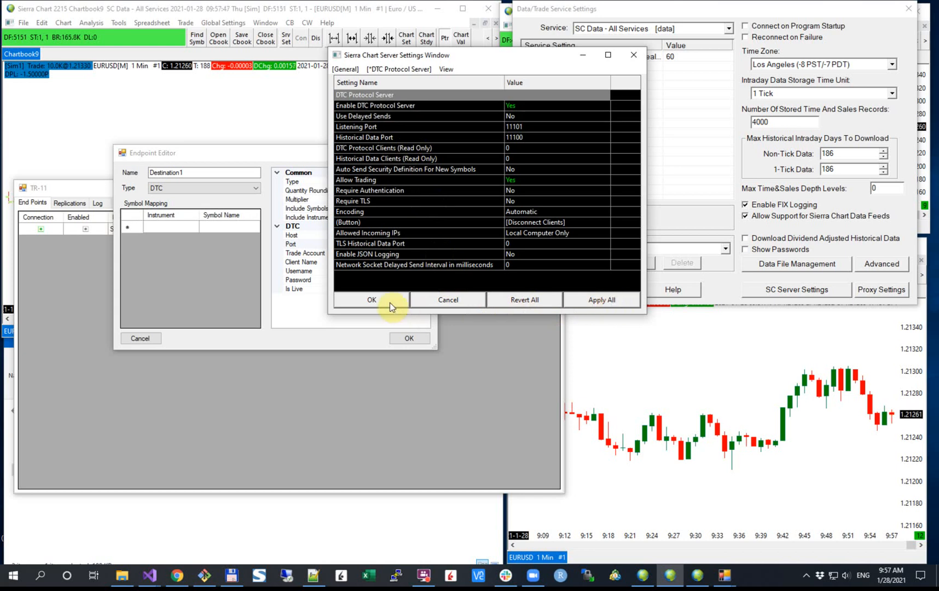
{"action": "left_click", "coordinate": [390, 302]}
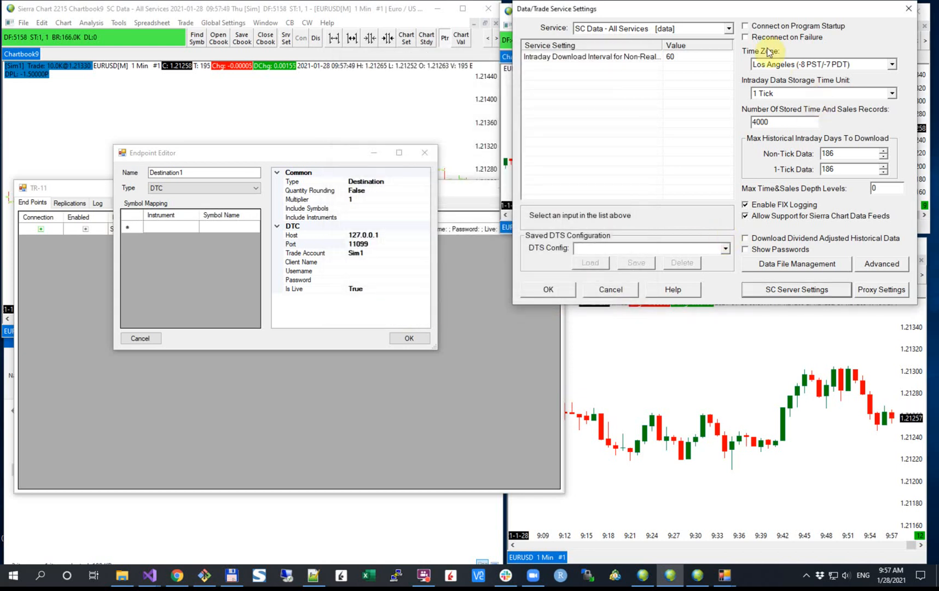
{"action": "left_click", "coordinate": [567, 291]}
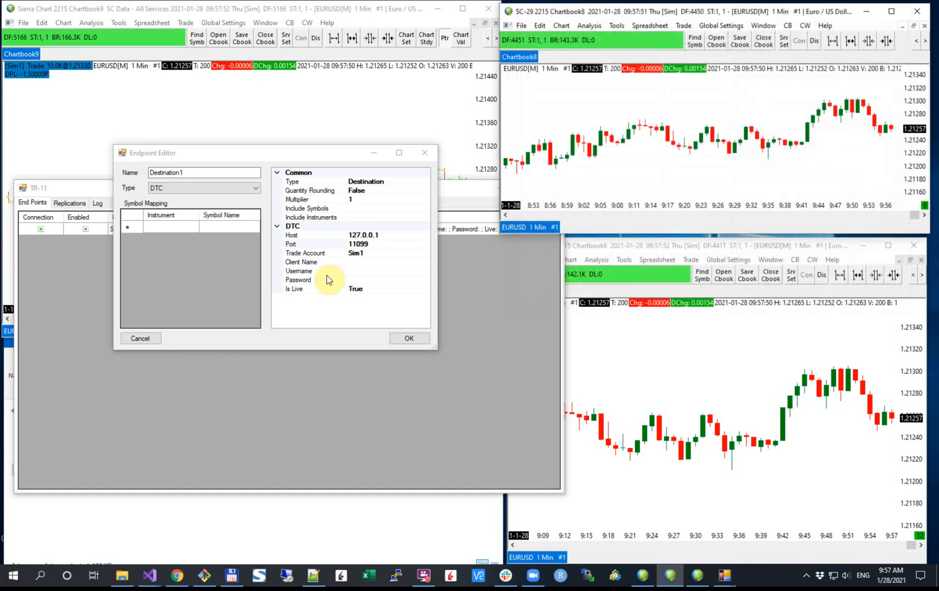
- Set the port of the Destination1 endpoint to 11101 in the replicator and save the endpoint
{"action": "left_click", "coordinate": [374, 244]}
{"action": "key", "text": "BackSpace"}
{"action": "key", "text": "BackSpace"}
{"action": "key", "text": "BackSpace"}
{"action": "type", "text": "101"}
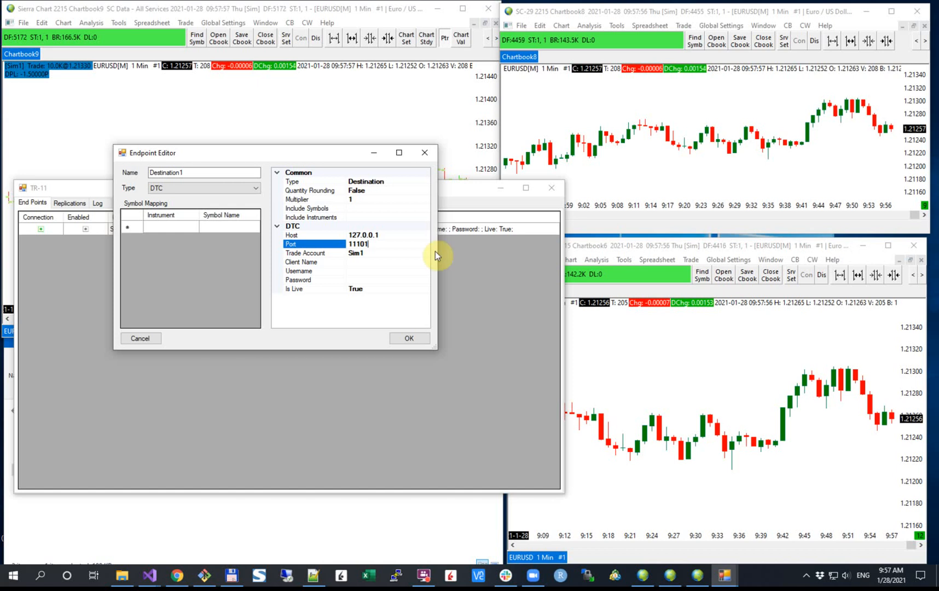
{"action": "left_click", "coordinate": [409, 339]}
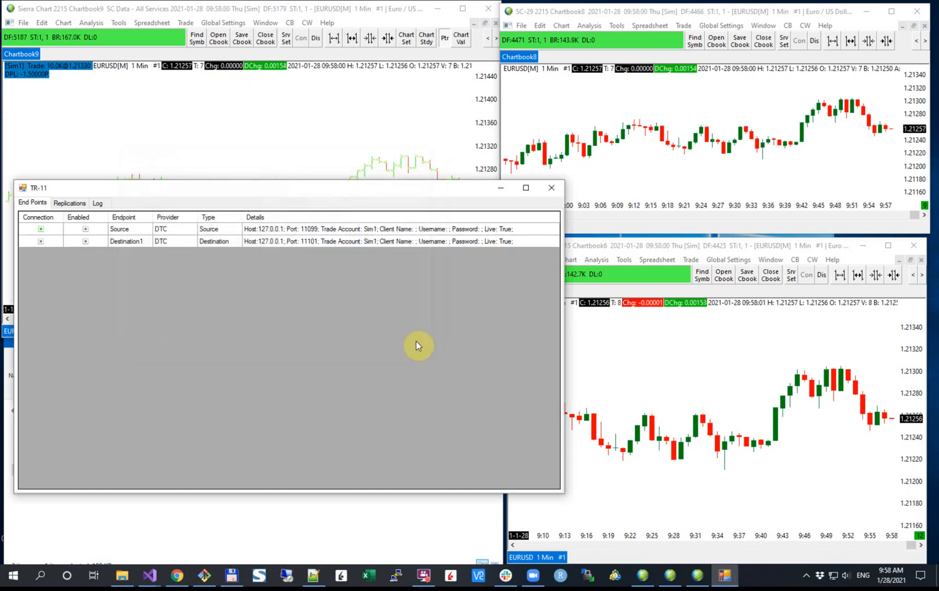
- Connect the Destination1 endpoint, check the replicator's log for its connection entry, and return to the endpoint list
{"action": "right_click", "coordinate": [54, 241]}
{"action": "left_click", "coordinate": [67, 249]}
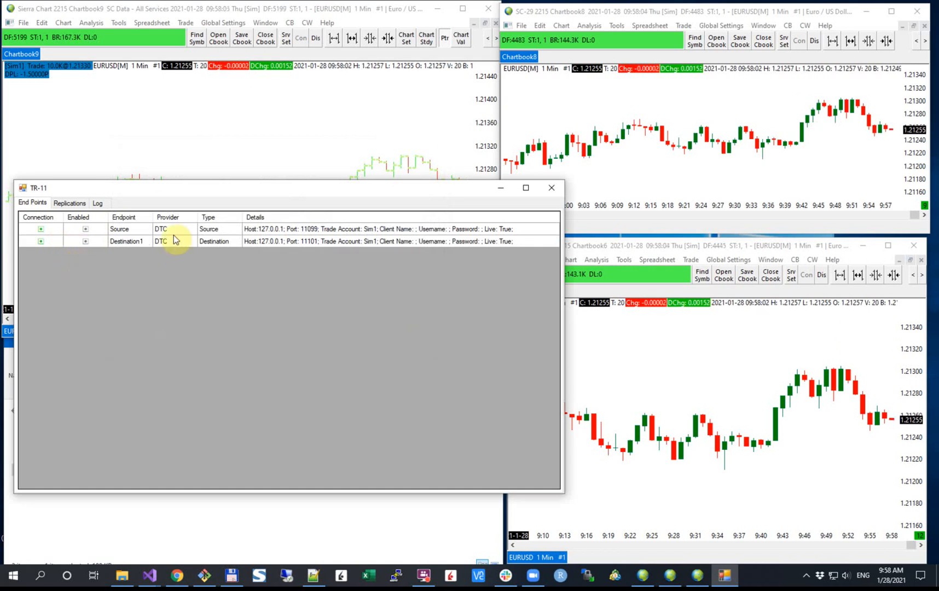
{"action": "left_click", "coordinate": [97, 203]}
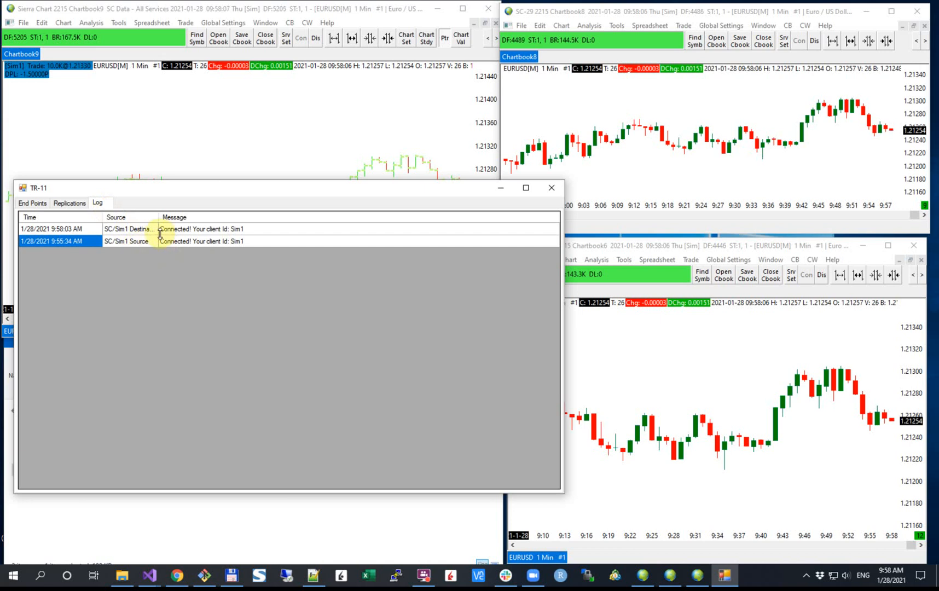
{"action": "left_click", "coordinate": [31, 203]}
- Open the SC-29 instance's message log and examine its latest DTC client logon entries
{"action": "left_click", "coordinate": [699, 131]}
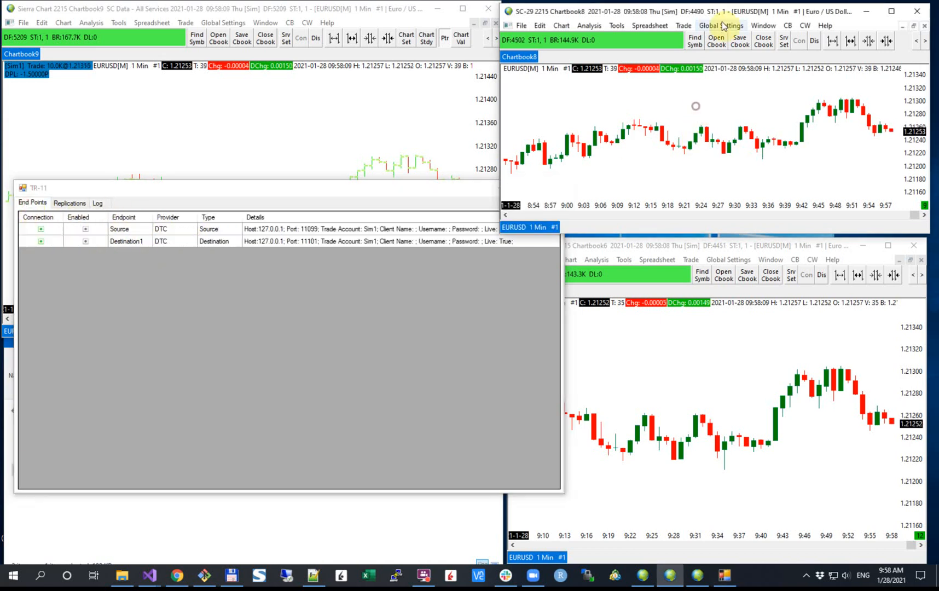
{"action": "left_click", "coordinate": [763, 25]}
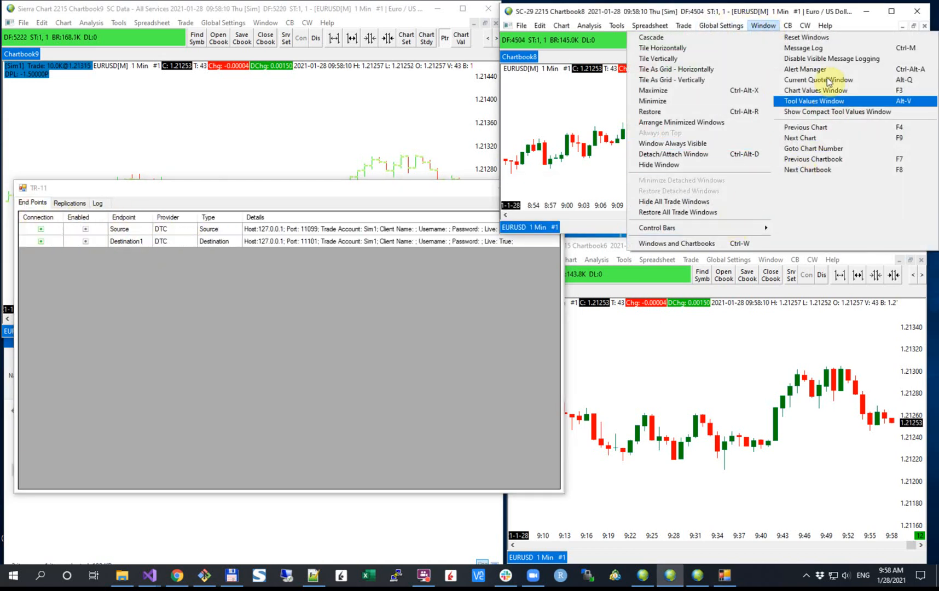
{"action": "left_click", "coordinate": [810, 48]}
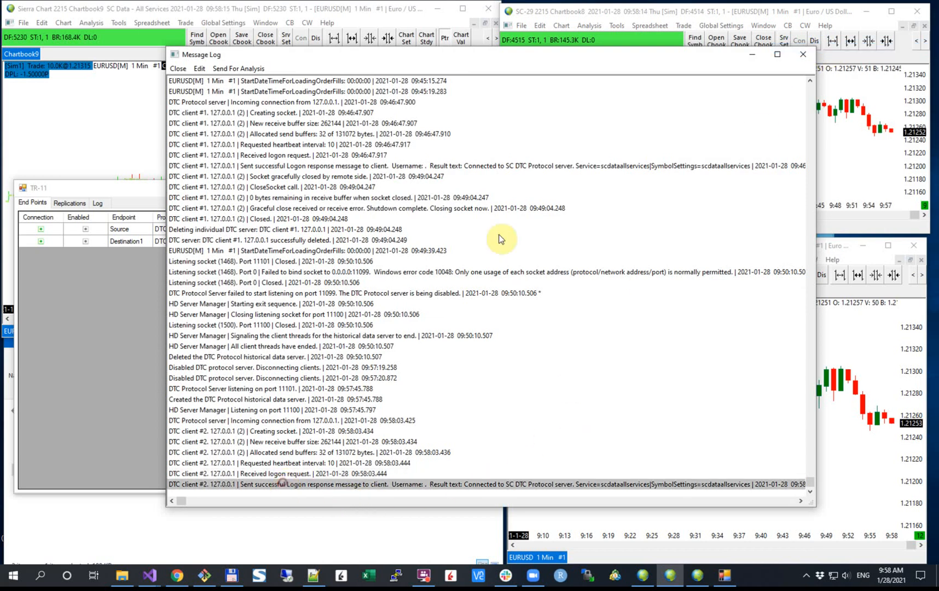
- Close the message log and open the DTC Protocol Server settings of the SC-TestEnv instance
{"action": "left_click", "coordinate": [802, 54]}
{"action": "left_click", "coordinate": [679, 341]}
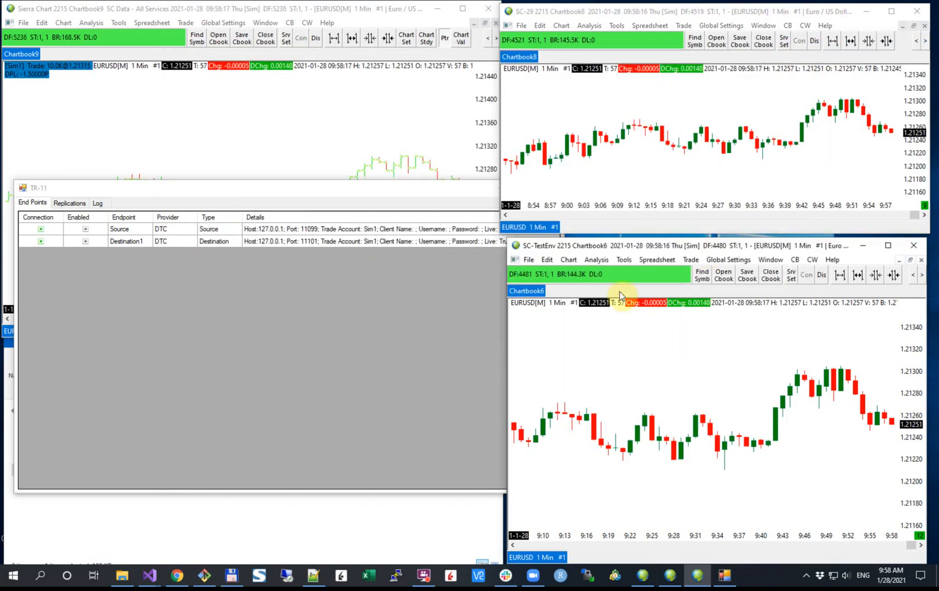
{"action": "left_click", "coordinate": [528, 260]}
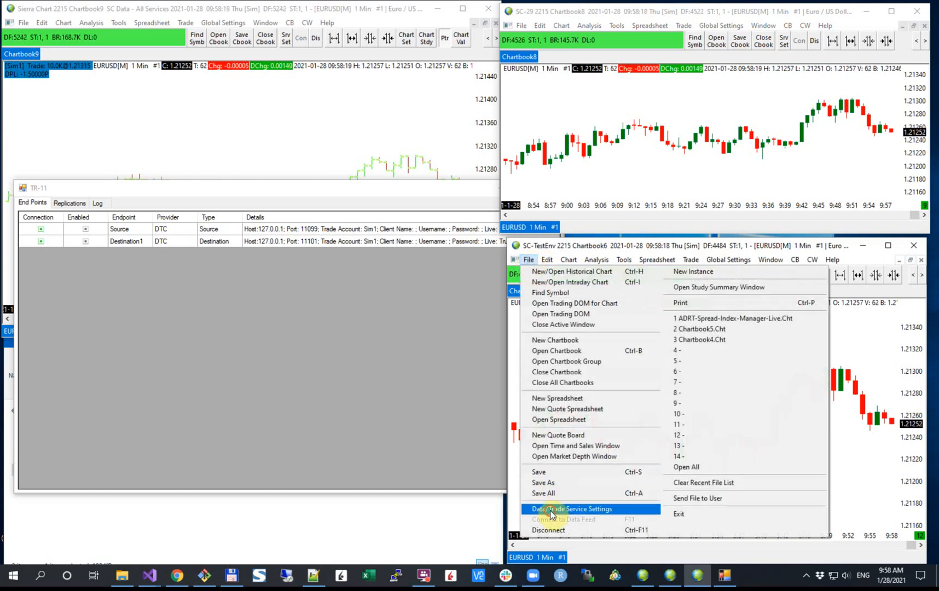
{"action": "left_click", "coordinate": [531, 509]}
{"action": "left_click_drag", "start_coordinate": [663, 264], "coordinate": [533, 103]}
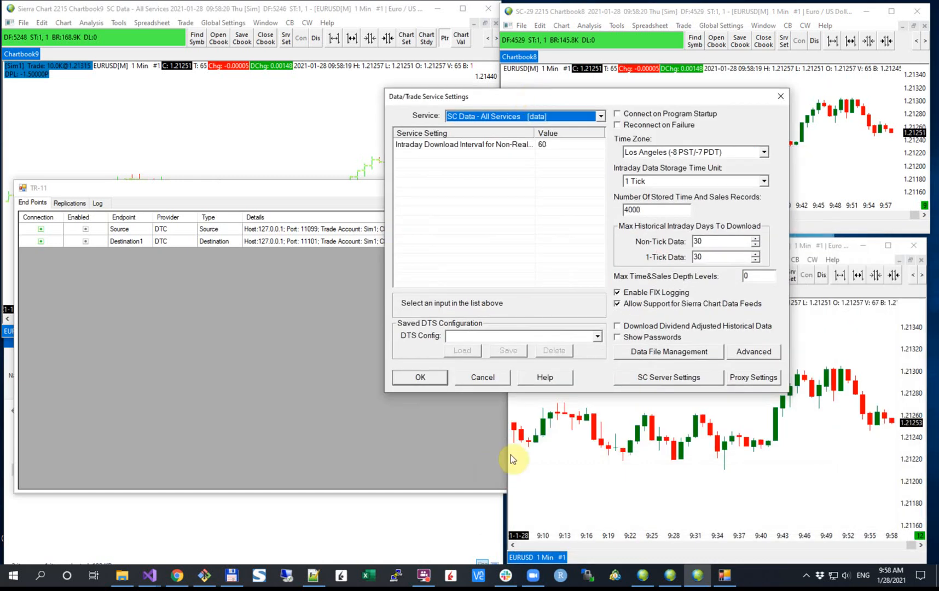
{"action": "left_click", "coordinate": [690, 378]}
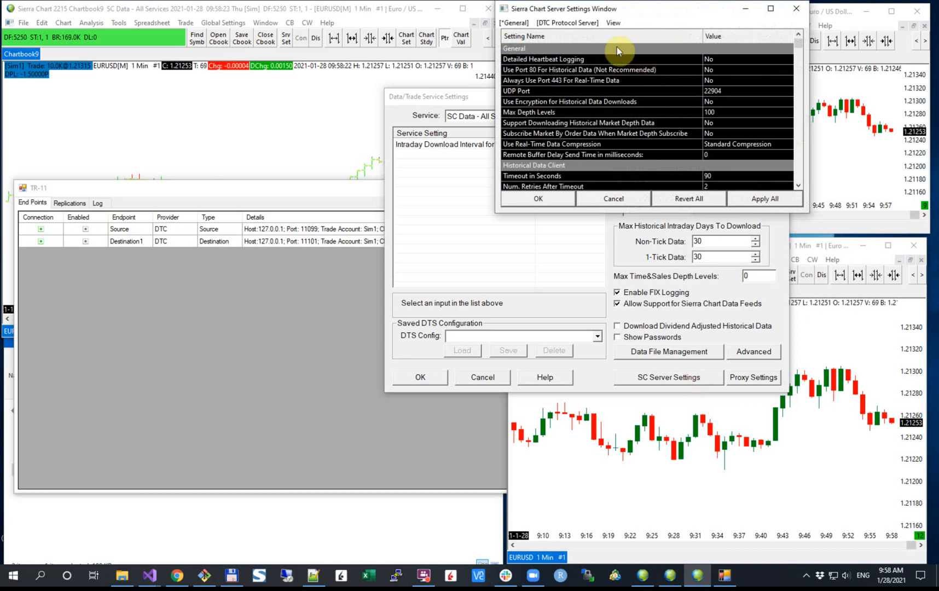
{"action": "left_click", "coordinate": [567, 24]}
- Set the SC-TestEnv DTC server's historical data port to 11102 and its listening port to 11103
{"action": "left_click", "coordinate": [720, 91]}
{"action": "left_click", "coordinate": [738, 90]}
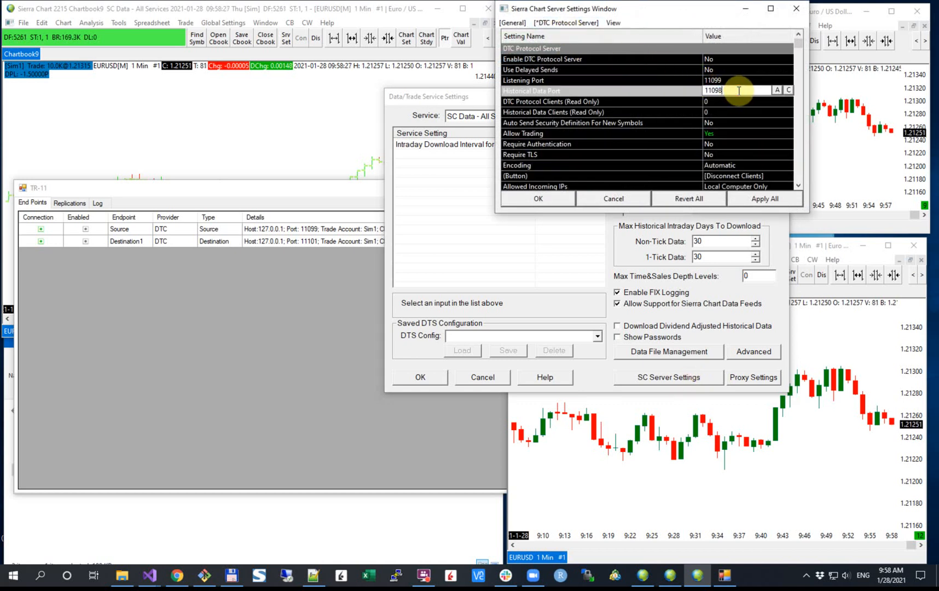
{"action": "type", "text": "1110"}
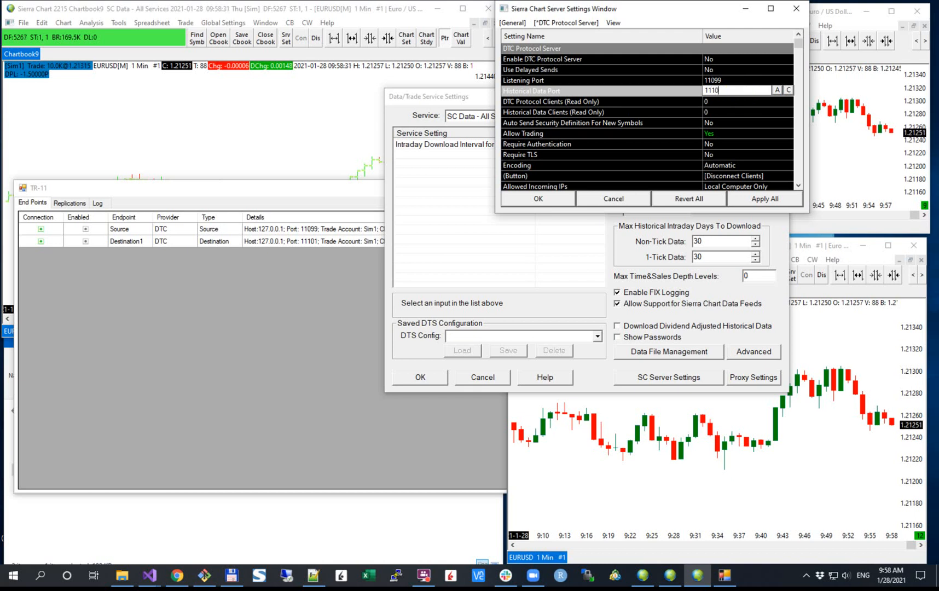
{"action": "left_click", "coordinate": [738, 81]}
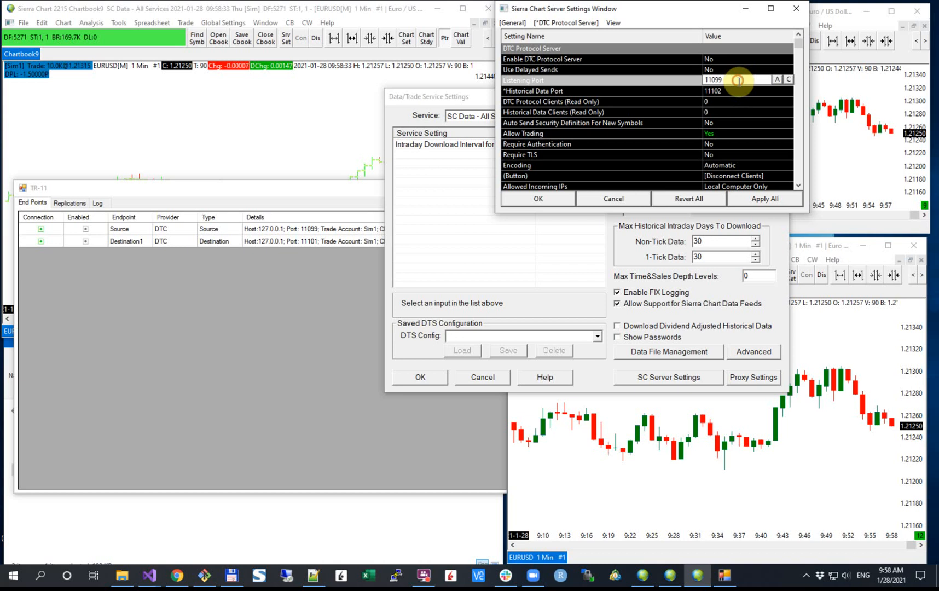
{"action": "type", "text": "111"}
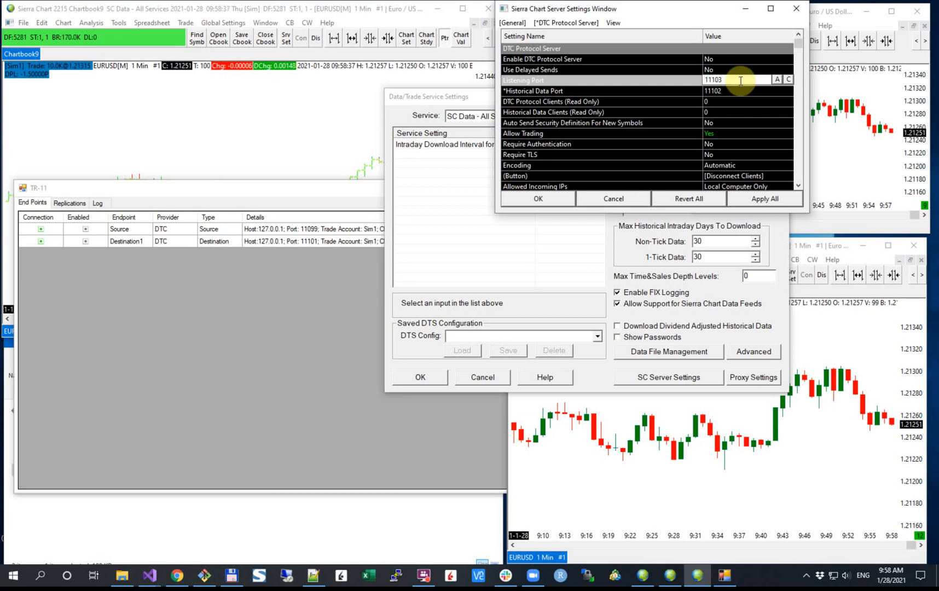
{"action": "left_click", "coordinate": [777, 79]}
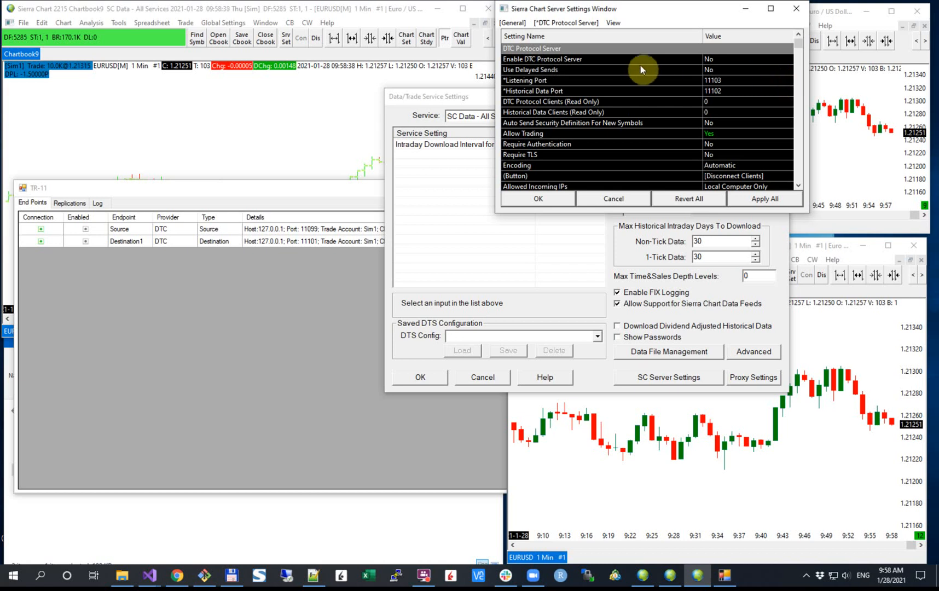
- Enable the DTC Protocol Server for SC-TestEnv, apply the settings, and close both settings windows
{"action": "left_click", "coordinate": [629, 57]}
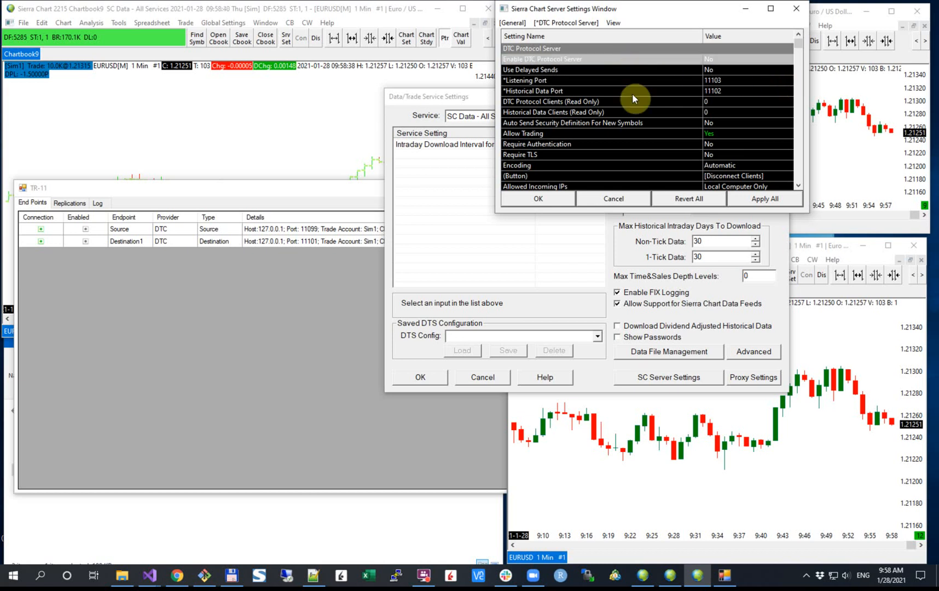
{"action": "left_click", "coordinate": [563, 61]}
{"action": "left_click", "coordinate": [727, 57]}
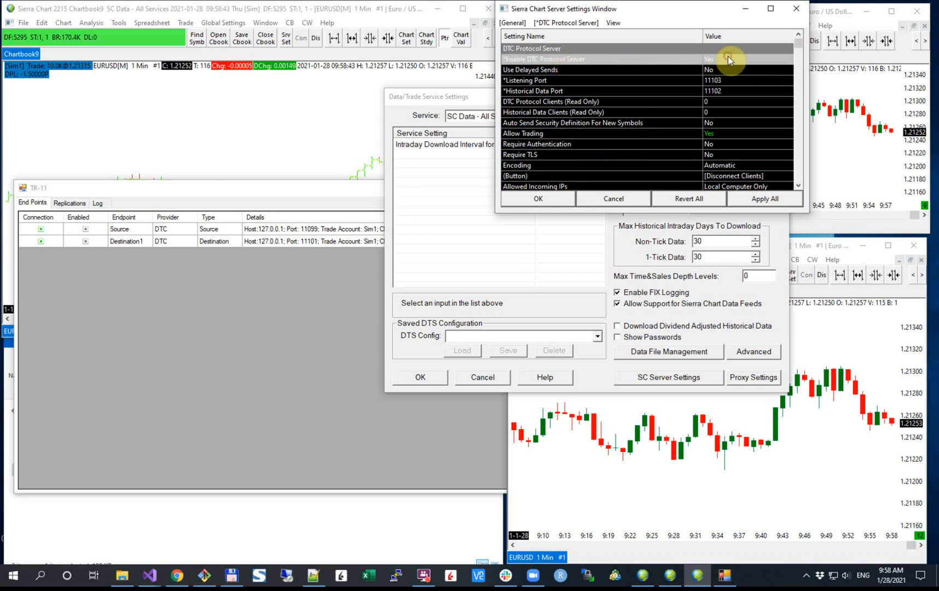
{"action": "left_click", "coordinate": [751, 199]}
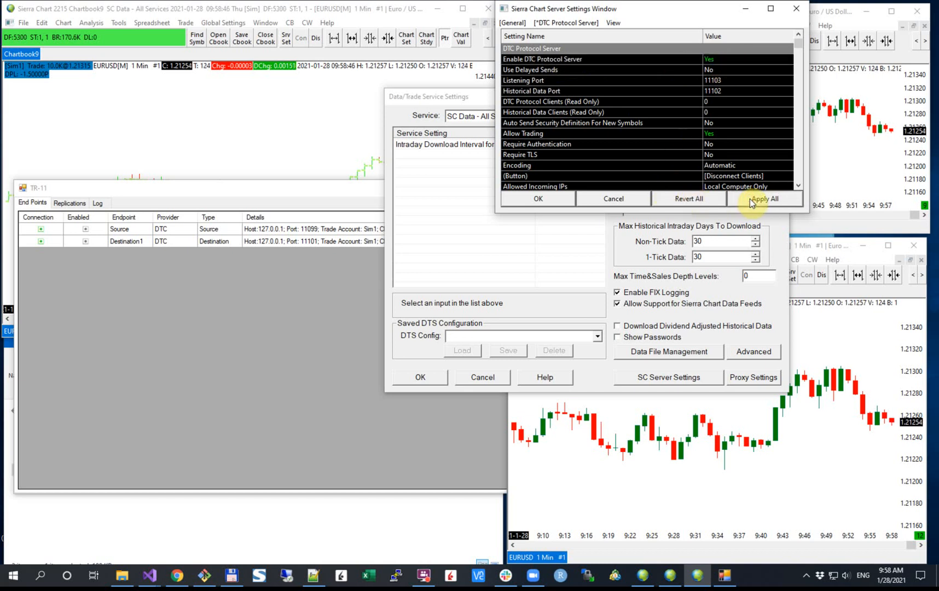
{"action": "left_click", "coordinate": [555, 200]}
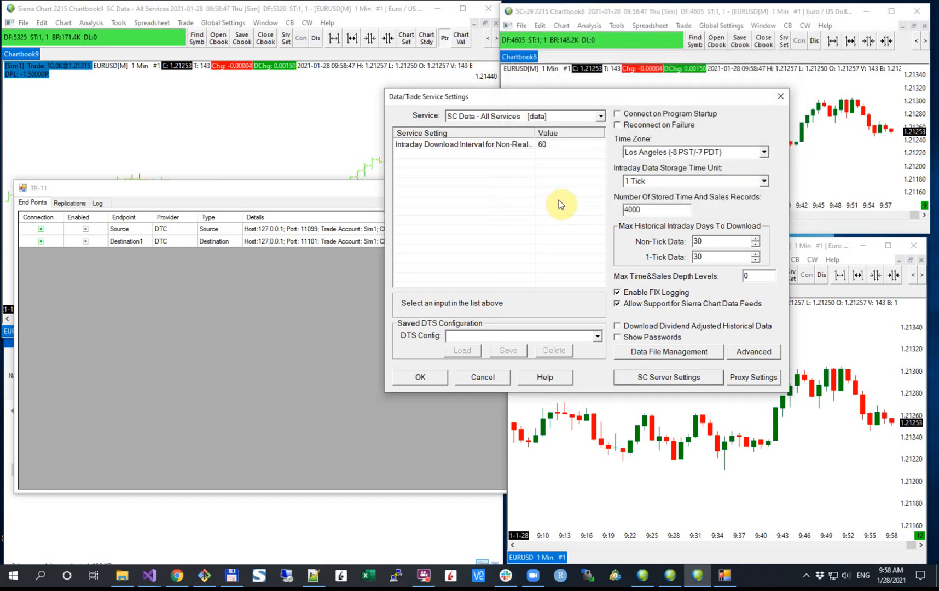
{"action": "left_click", "coordinate": [419, 377]}
- Create a new DTC endpoint named Destination2 in the replicator and set its type to Destination
{"action": "right_click", "coordinate": [92, 259]}
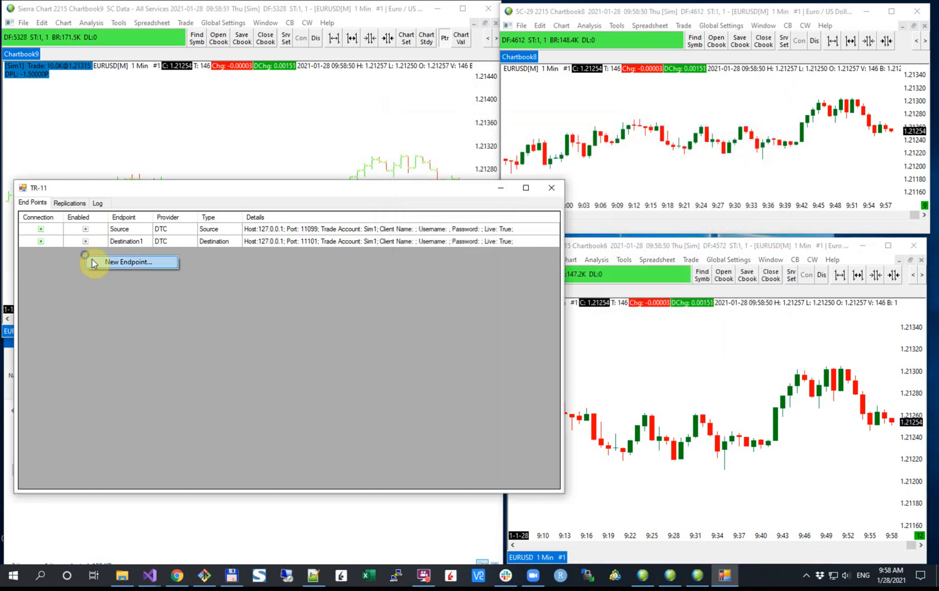
{"action": "left_click", "coordinate": [99, 264]}
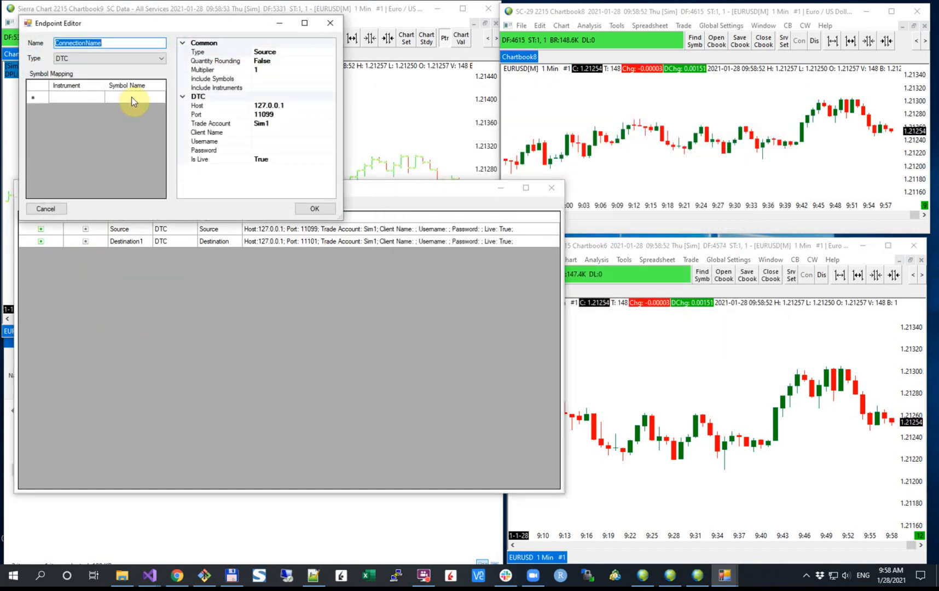
{"action": "type", "text": "Dea"}
{"action": "key", "text": "BackSpace"}
{"action": "type", "text": "stination2"}
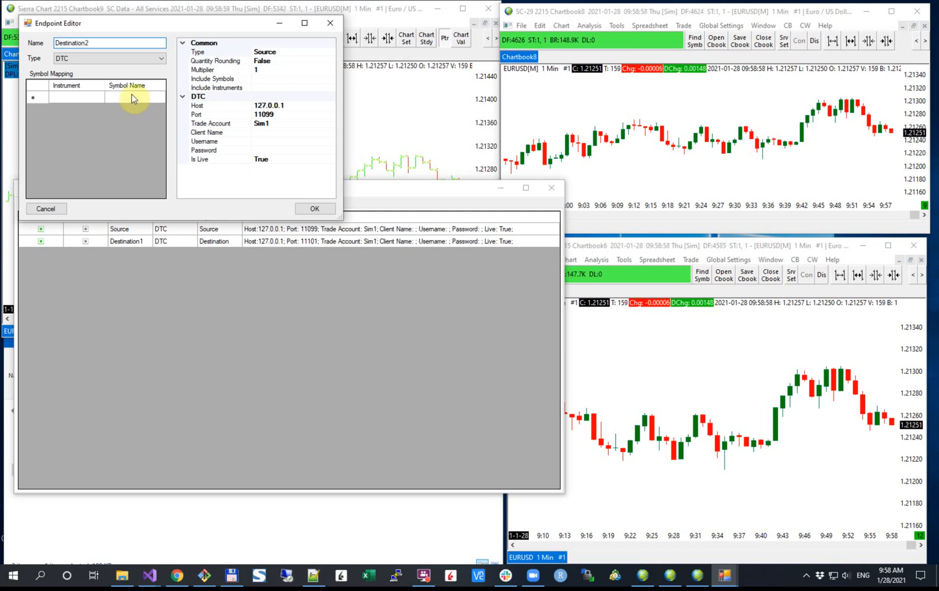
{"action": "left_click", "coordinate": [291, 51]}
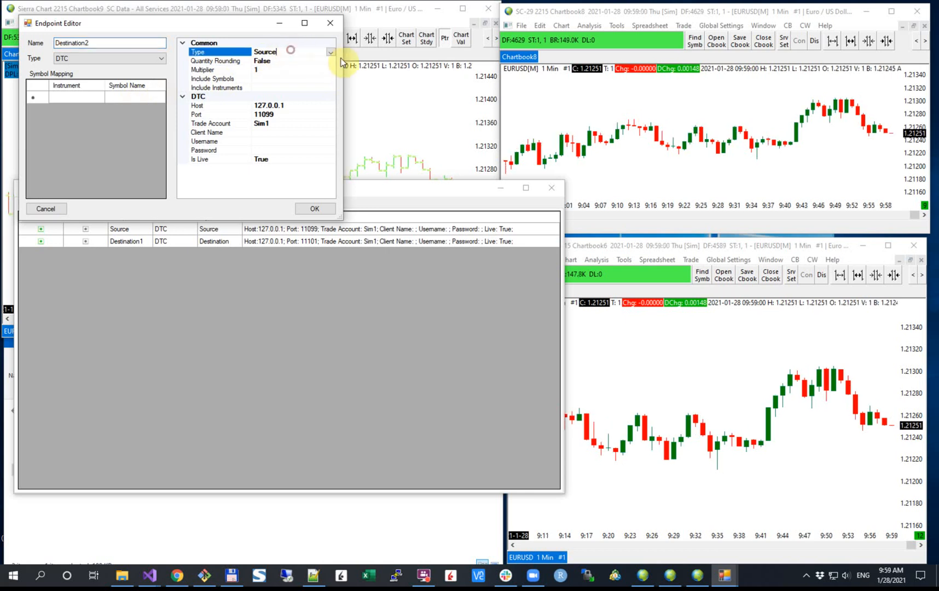
{"action": "left_click", "coordinate": [330, 52]}
{"action": "left_click", "coordinate": [292, 69]}
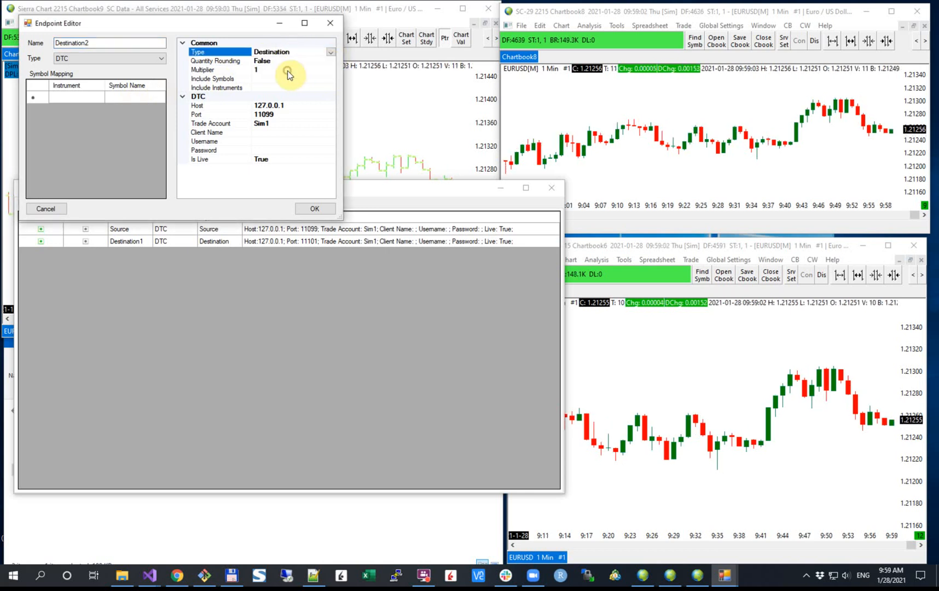
- Set the port of the Destination2 endpoint to 11103 and save the endpoint
{"action": "left_click", "coordinate": [289, 113]}
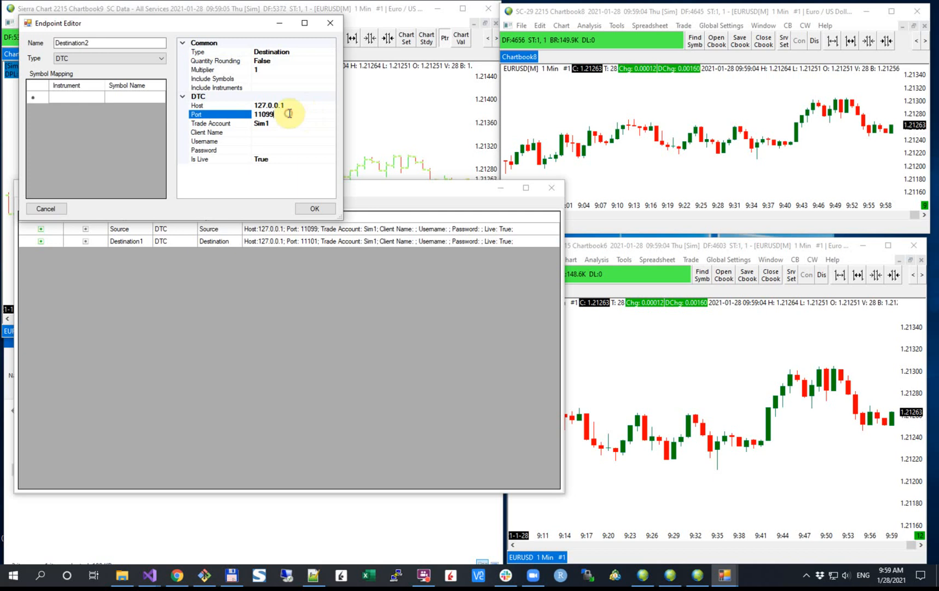
{"action": "key", "text": "BackSpace"}
{"action": "key", "text": "BackSpace"}
{"action": "key", "text": "BackSpace"}
{"action": "type", "text": "103"}
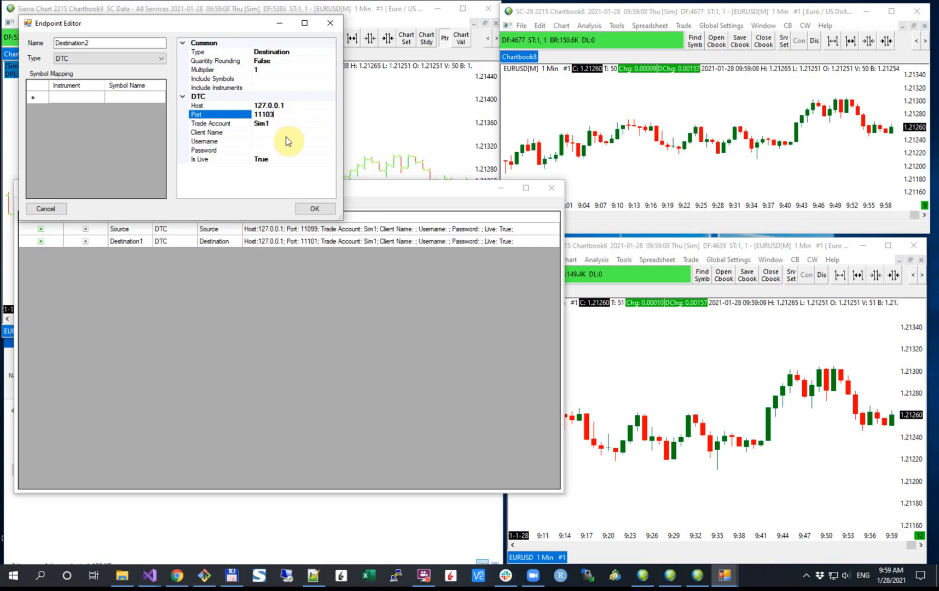
{"action": "left_click", "coordinate": [322, 208]}
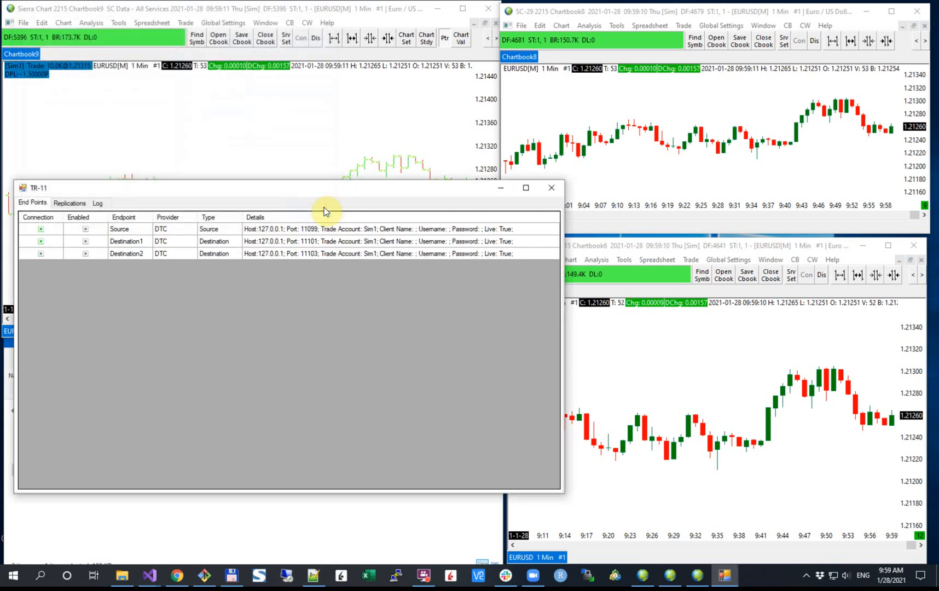
- Connect the Destination2 endpoint, check the replicator's log for its connection entry, and return to the endpoint list
{"action": "right_click", "coordinate": [61, 257]}
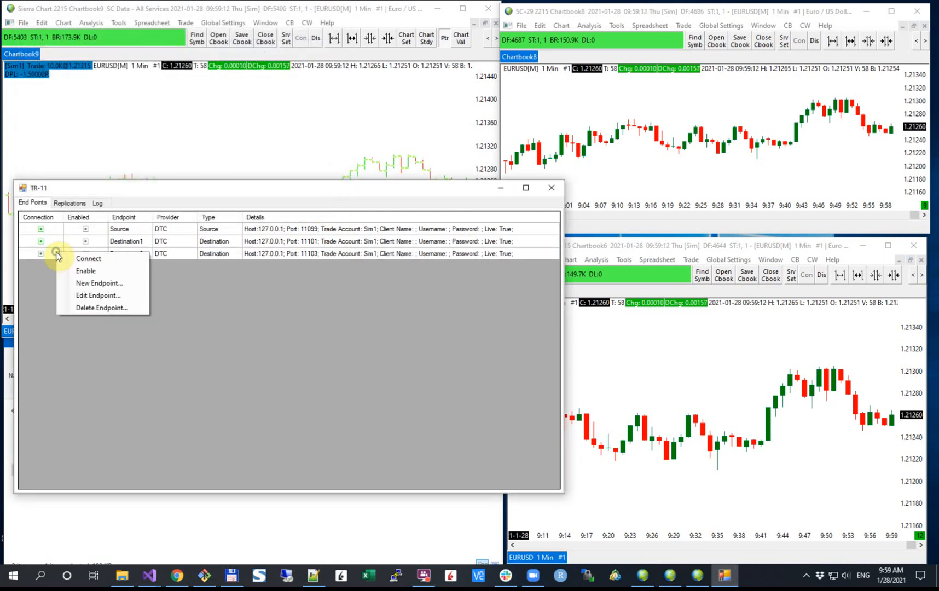
{"action": "left_click", "coordinate": [69, 262]}
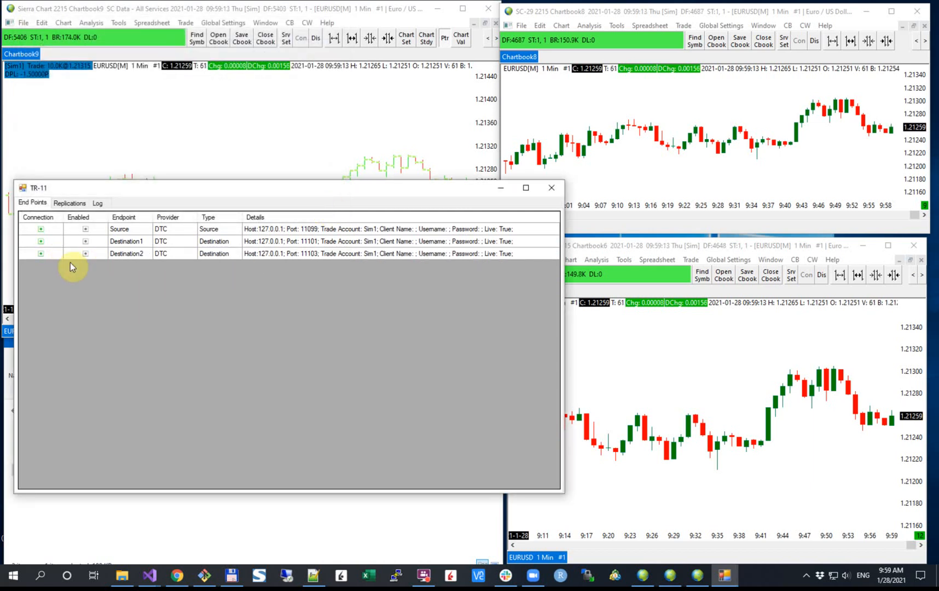
{"action": "left_click", "coordinate": [98, 204]}
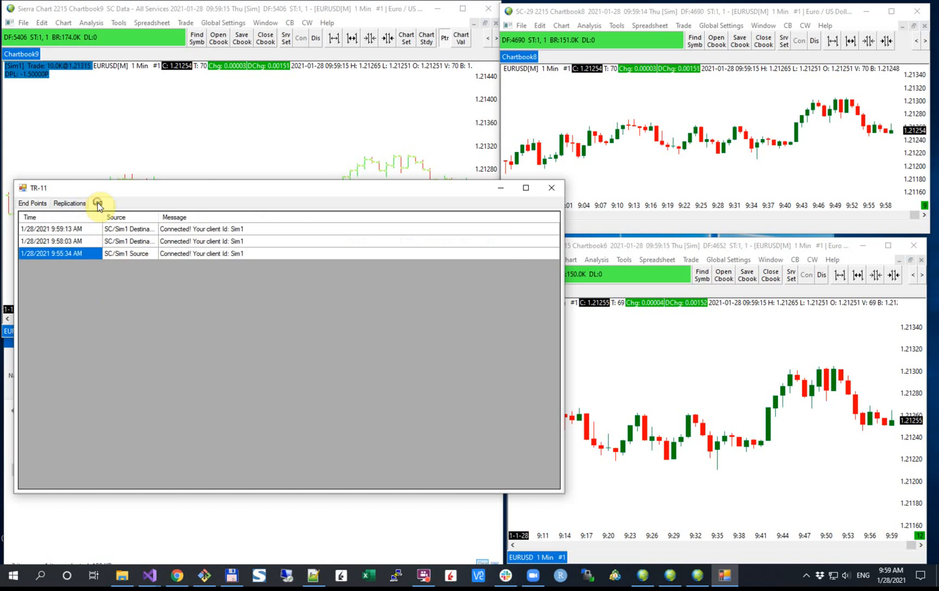
{"action": "left_click", "coordinate": [43, 203]}
- Move the replicator window below the source chart and enable the Source, Destination1 and Destination2 endpoints
{"action": "left_click_drag", "start_coordinate": [335, 194], "coordinate": [322, 254]}
{"action": "left_click_drag", "start_coordinate": [254, 241], "coordinate": [276, 319]}
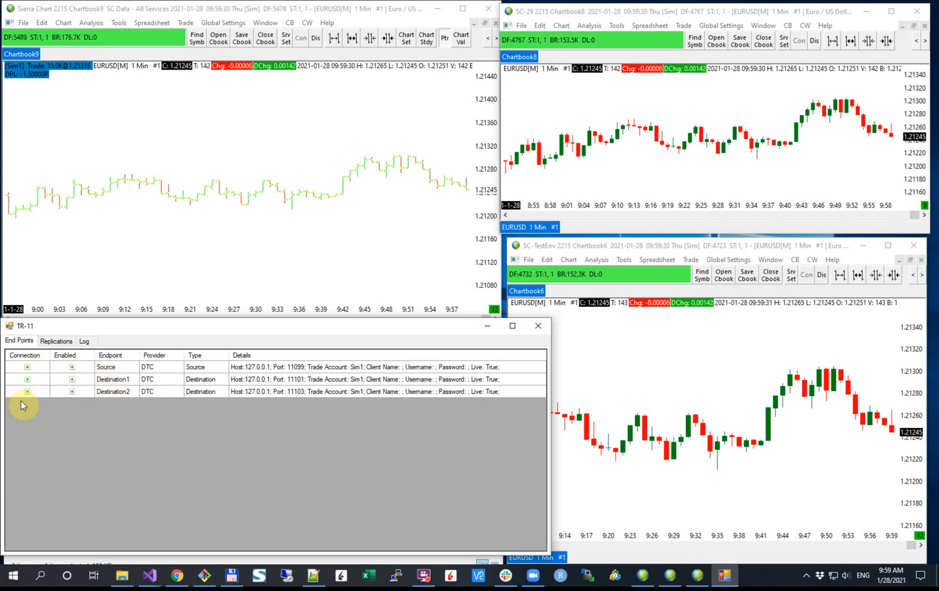
{"action": "right_click", "coordinate": [80, 368]}
{"action": "left_click", "coordinate": [97, 386]}
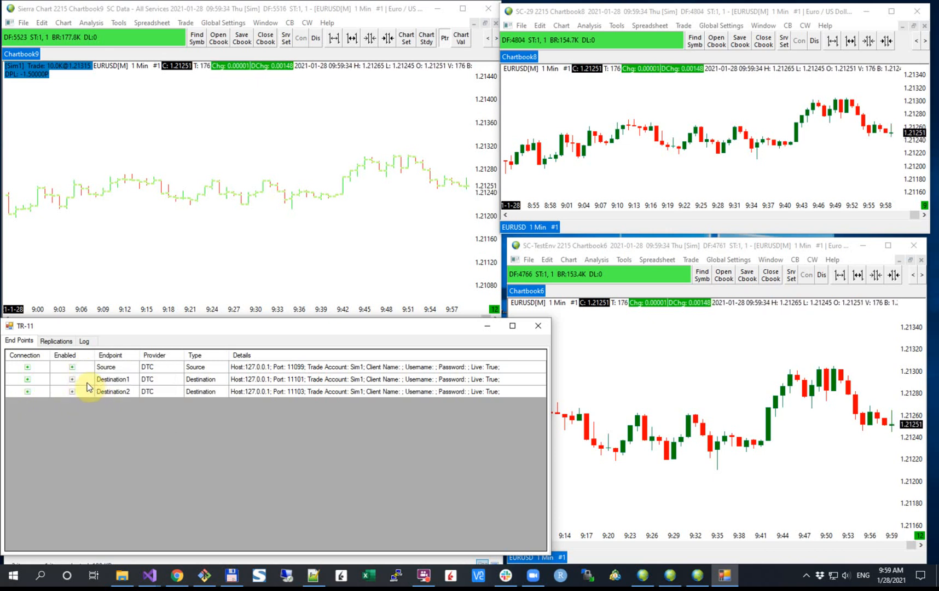
{"action": "right_click", "coordinate": [80, 377]}
{"action": "left_click", "coordinate": [92, 398]}
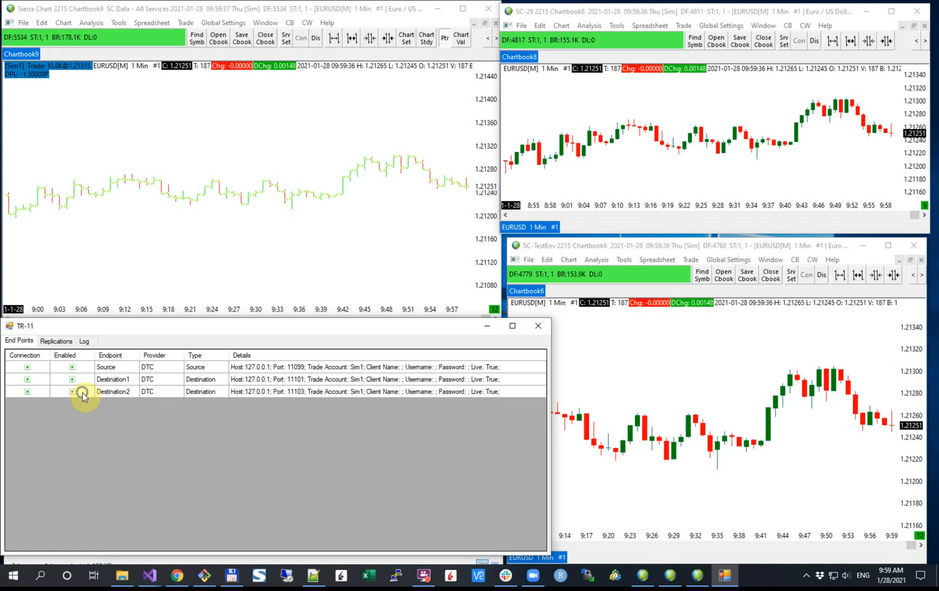
{"action": "right_click", "coordinate": [80, 391]}
{"action": "left_click", "coordinate": [93, 411]}
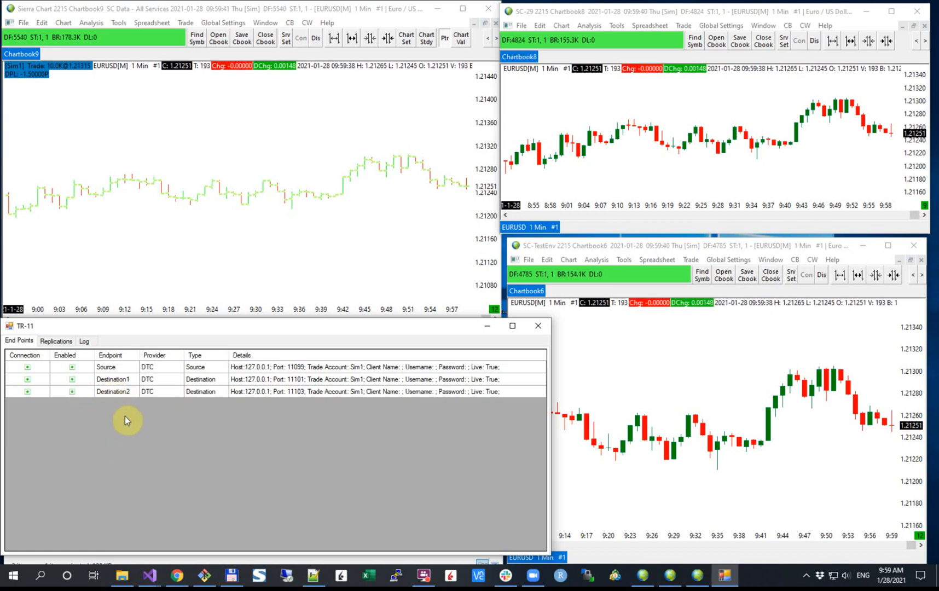
{"action": "right_click", "coordinate": [85, 395]}
{"action": "left_click", "coordinate": [93, 411]}
{"action": "right_click", "coordinate": [82, 391]}
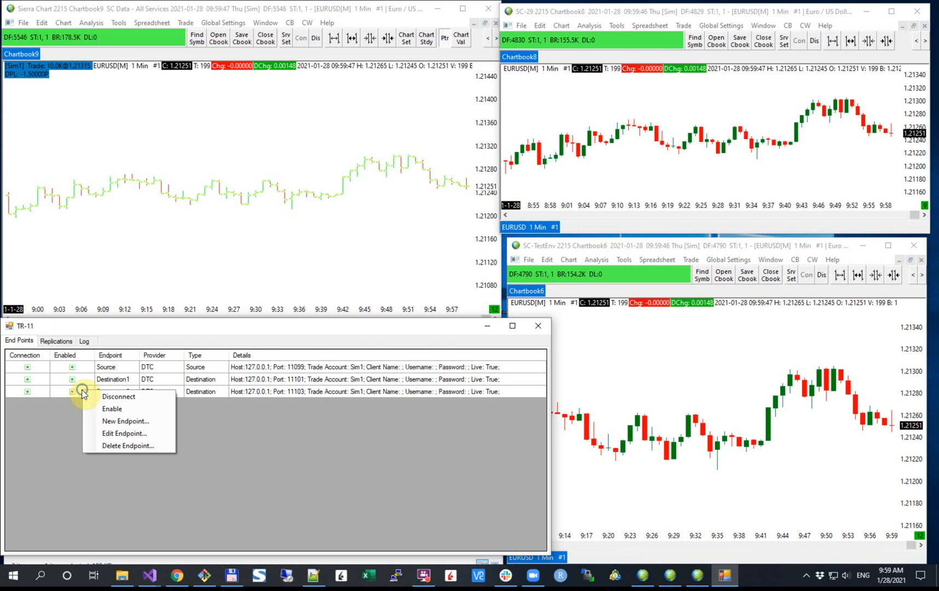
{"action": "left_click", "coordinate": [93, 410]}
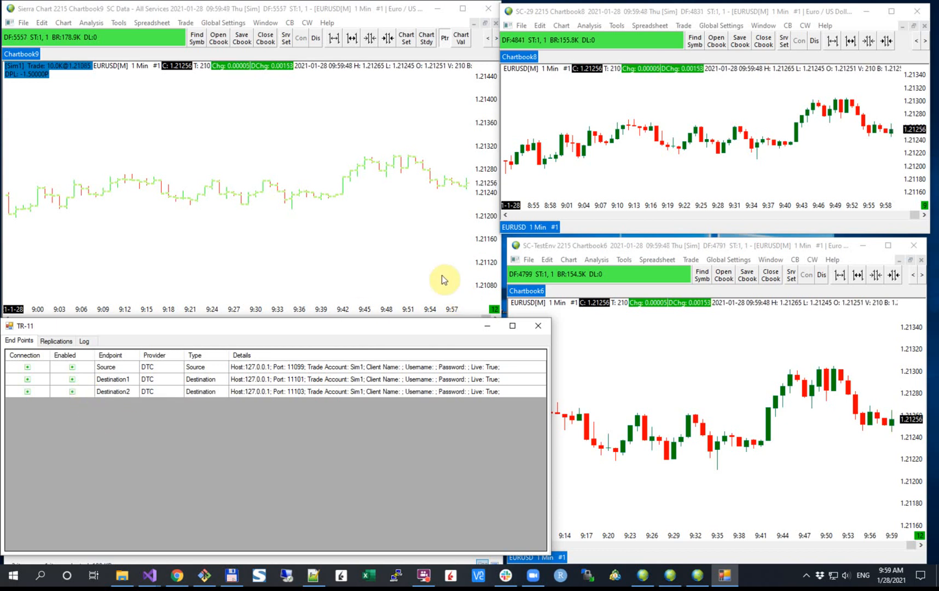
- Bring the source, SC-29 and SC-TestEnv chart windows in front of the replicator window
{"action": "left_click", "coordinate": [281, 10]}
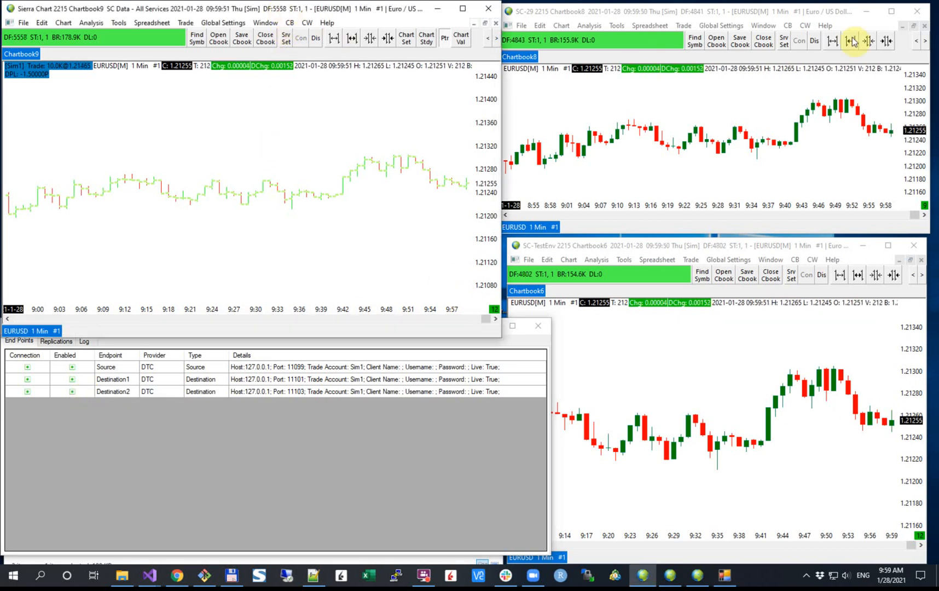
{"action": "left_click", "coordinate": [786, 12]}
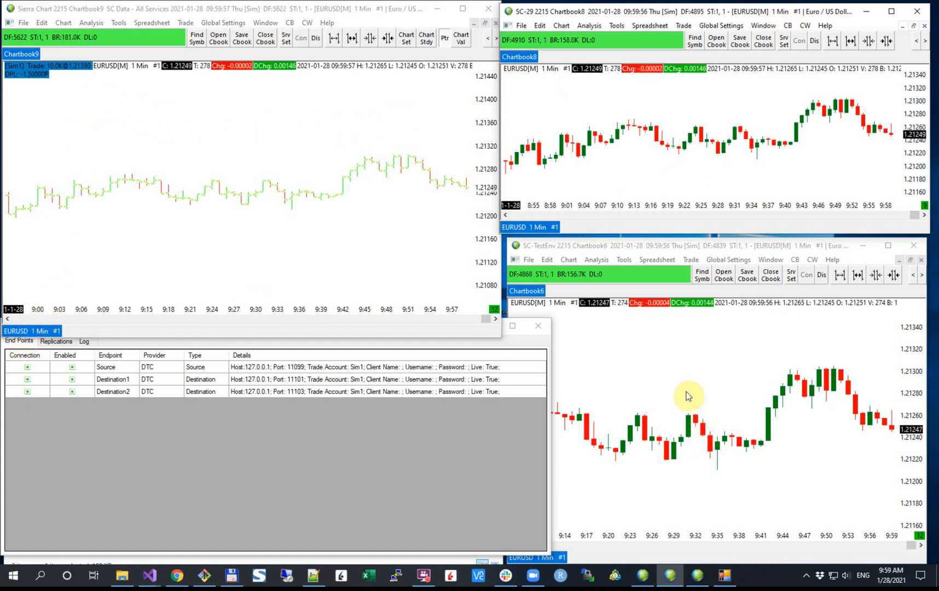
{"action": "left_click", "coordinate": [681, 248]}
{"action": "left_click", "coordinate": [678, 170]}
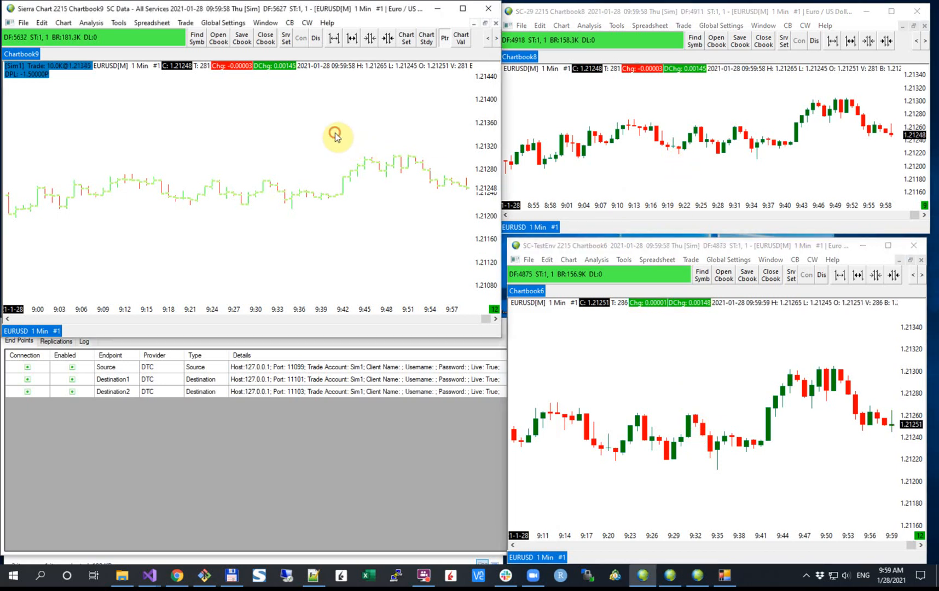
{"action": "left_click", "coordinate": [627, 357]}
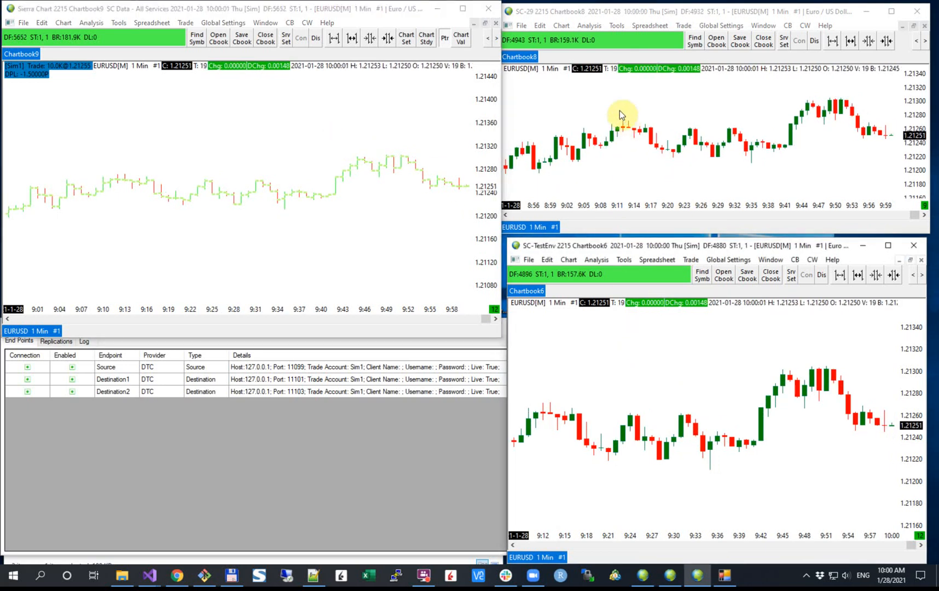
{"action": "left_click", "coordinate": [624, 117]}
{"action": "left_click", "coordinate": [659, 411]}
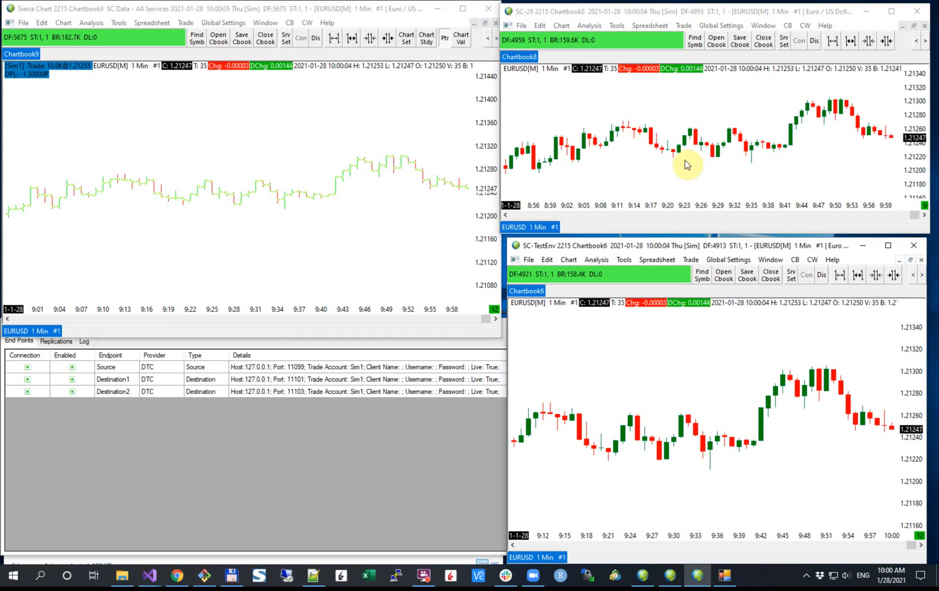
- Show order fills on the EURUSD charts of both destination instances, SC-29 and SC-TestEnv
{"action": "left_click", "coordinate": [623, 104]}
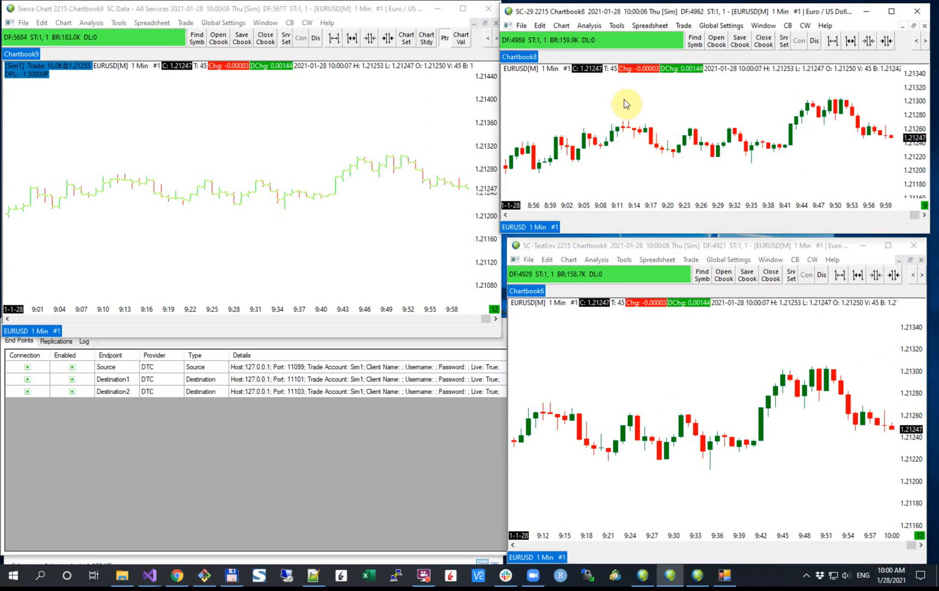
{"action": "left_click", "coordinate": [684, 26]}
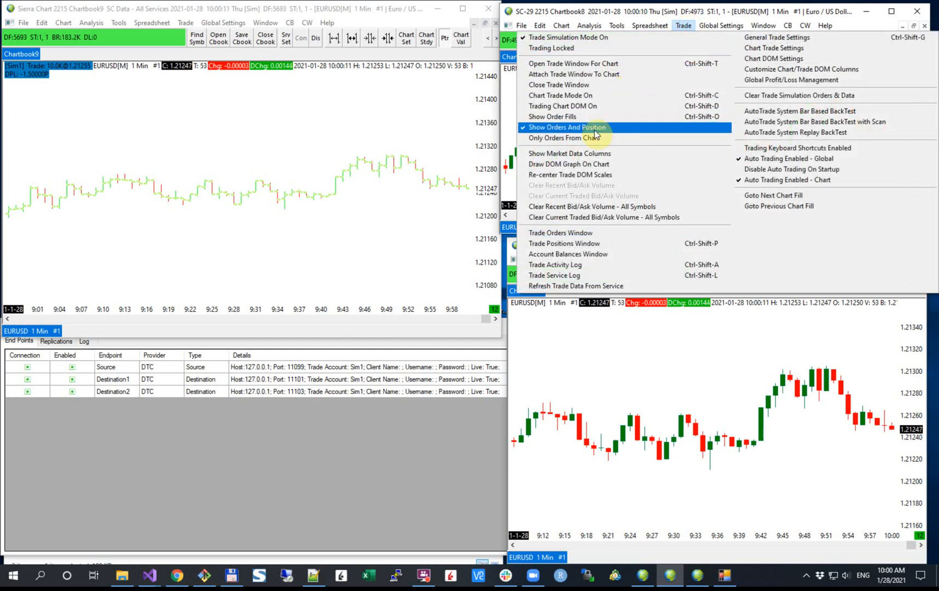
{"action": "left_click", "coordinate": [566, 118]}
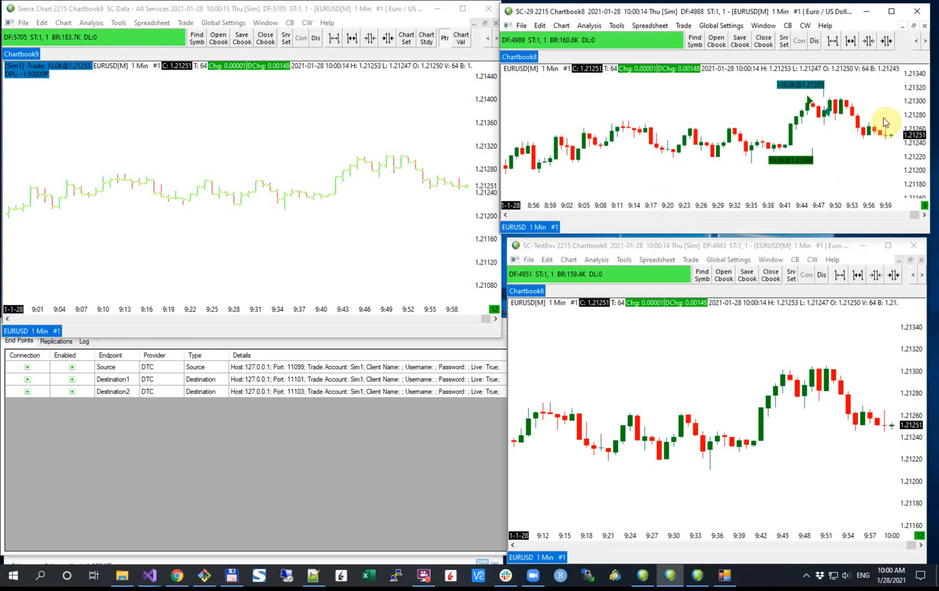
{"action": "left_click", "coordinate": [644, 246]}
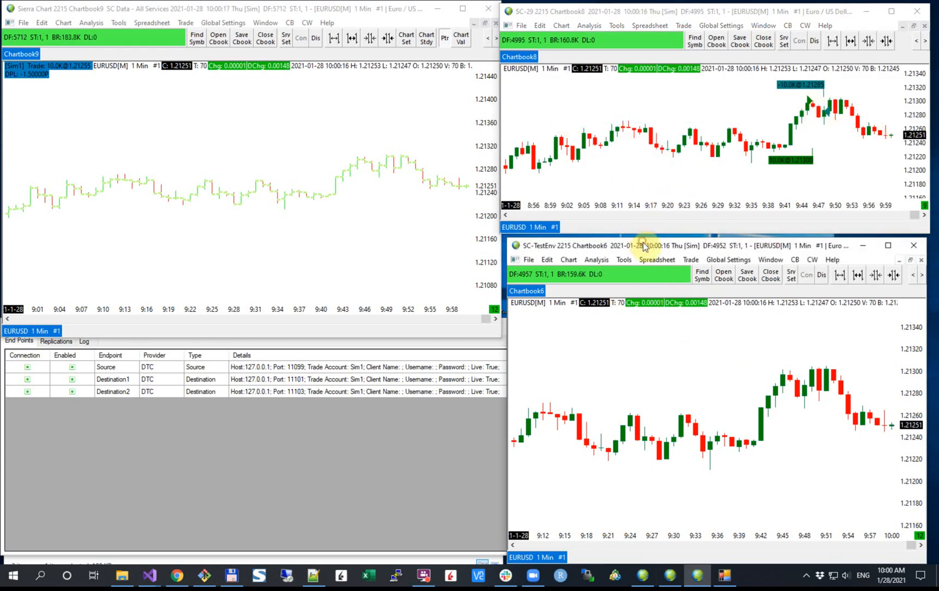
{"action": "left_click", "coordinate": [691, 260]}
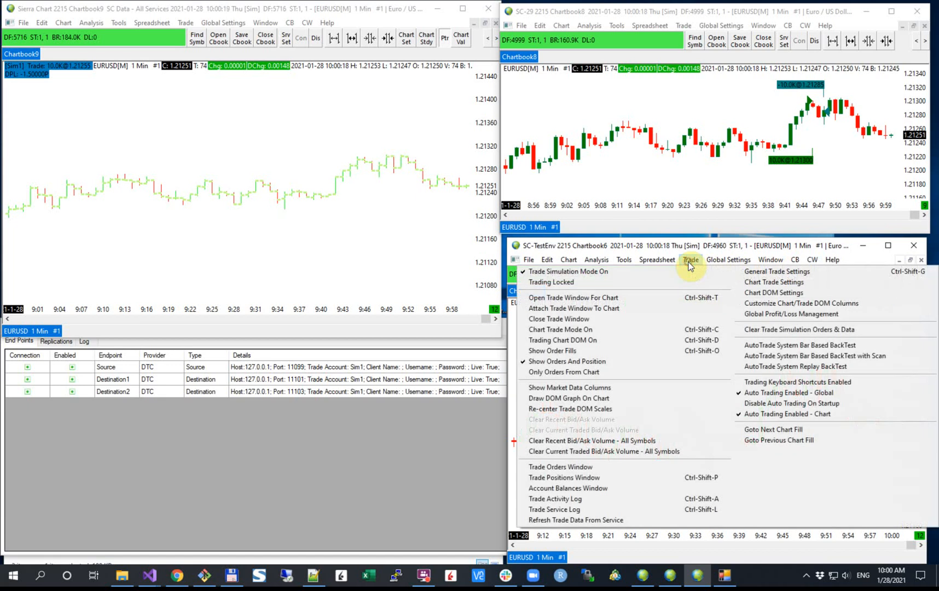
{"action": "left_click", "coordinate": [629, 349]}
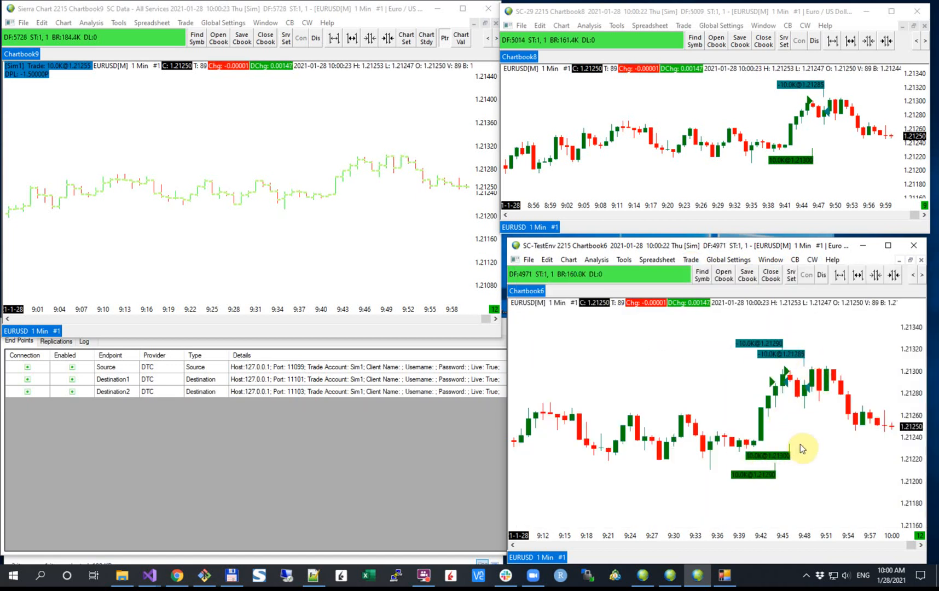
- Place and confirm a simulated market buy of 10000 EURUSD on the source chart, and view the replicator's list of replications
{"action": "left_click", "coordinate": [175, 148]}
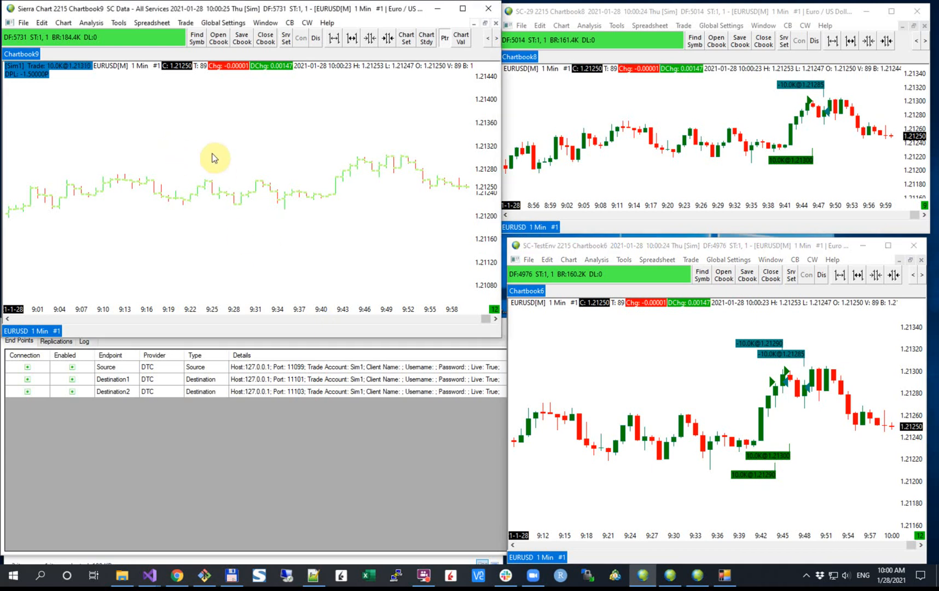
{"action": "right_click", "coordinate": [194, 118]}
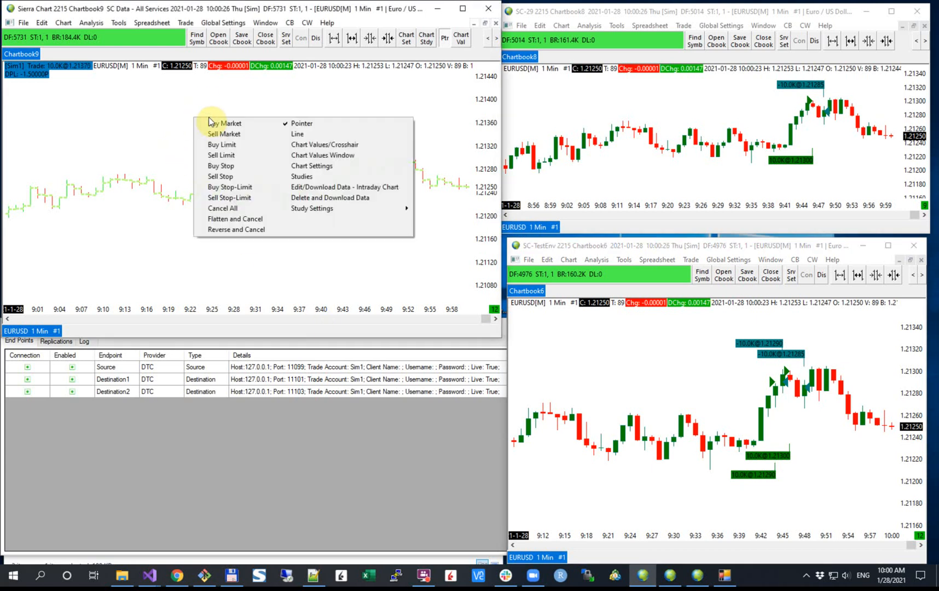
{"action": "left_click", "coordinate": [229, 124]}
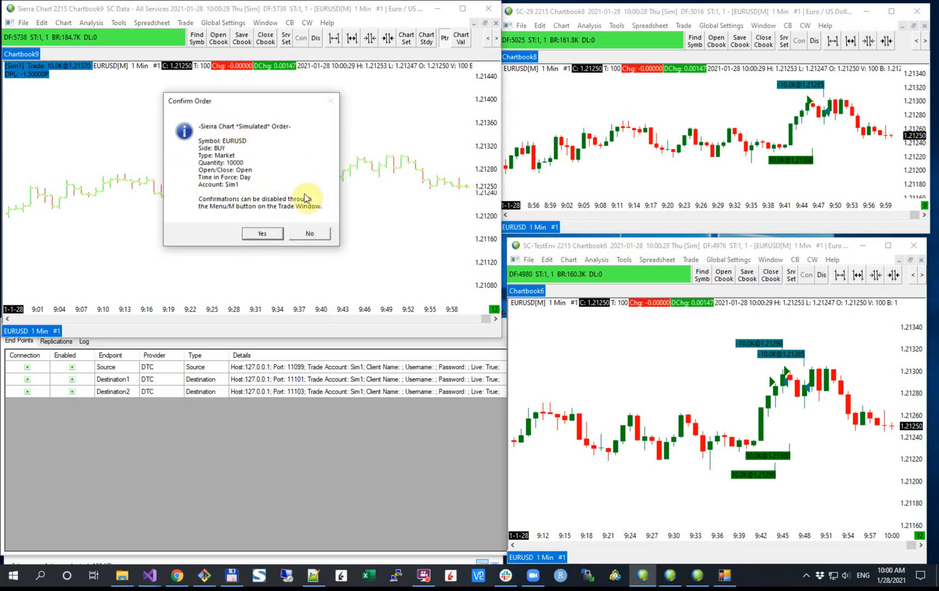
{"action": "left_click", "coordinate": [265, 235]}
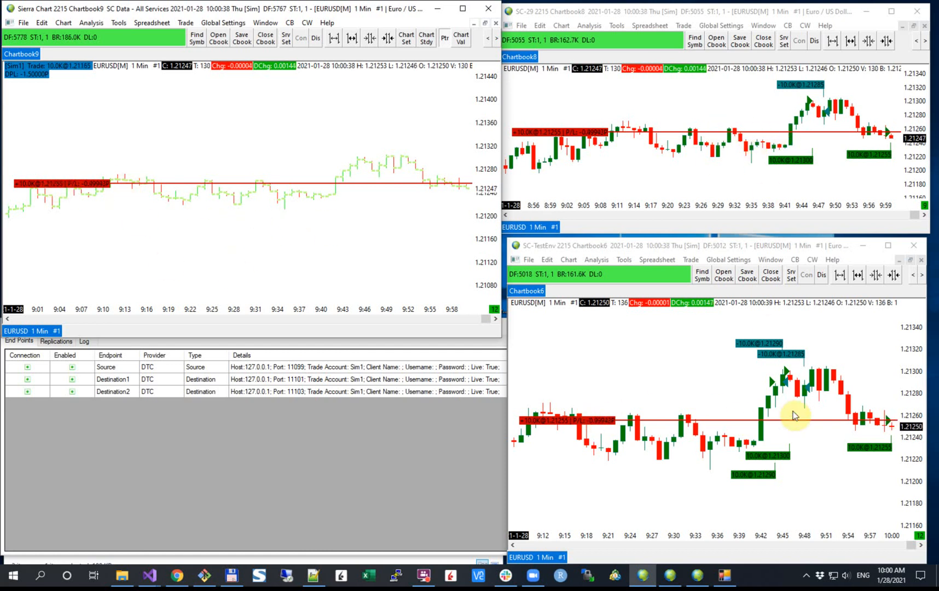
{"action": "left_click", "coordinate": [56, 341]}
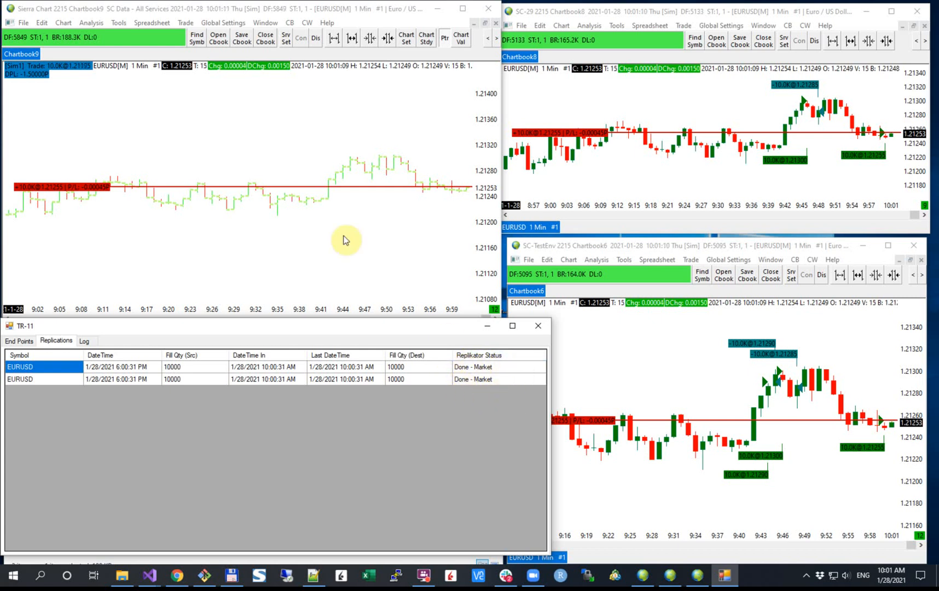
- Flatten the EURUSD position and cancel all orders on the source chart, confirming the simulated order
{"action": "left_click", "coordinate": [275, 126]}
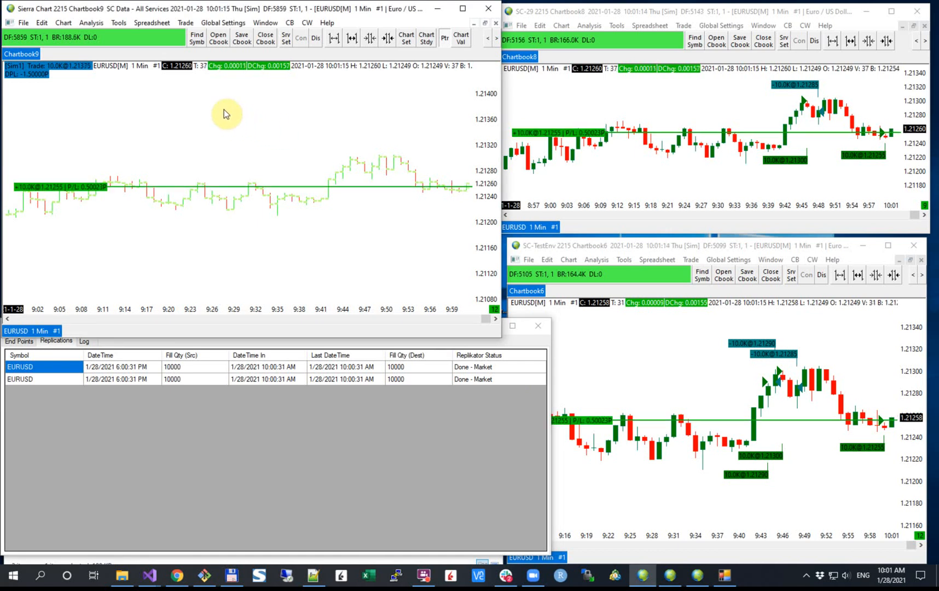
{"action": "right_click", "coordinate": [196, 125]}
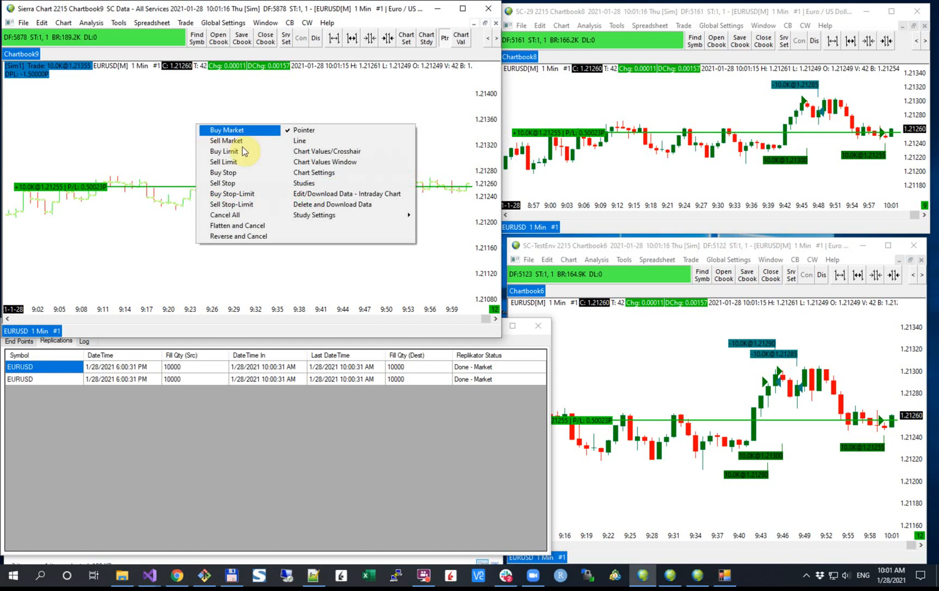
{"action": "left_click", "coordinate": [252, 227]}
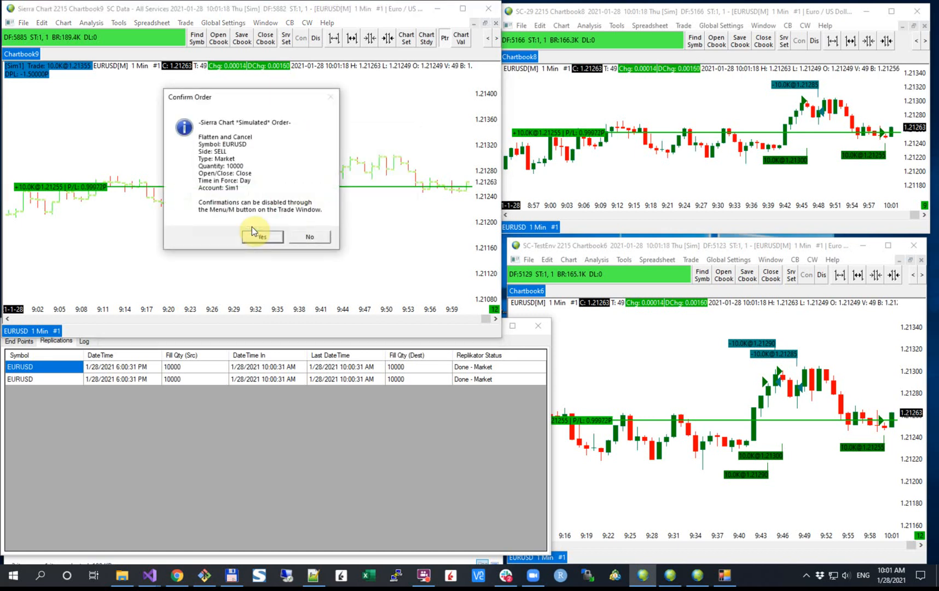
{"action": "left_click", "coordinate": [270, 237]}
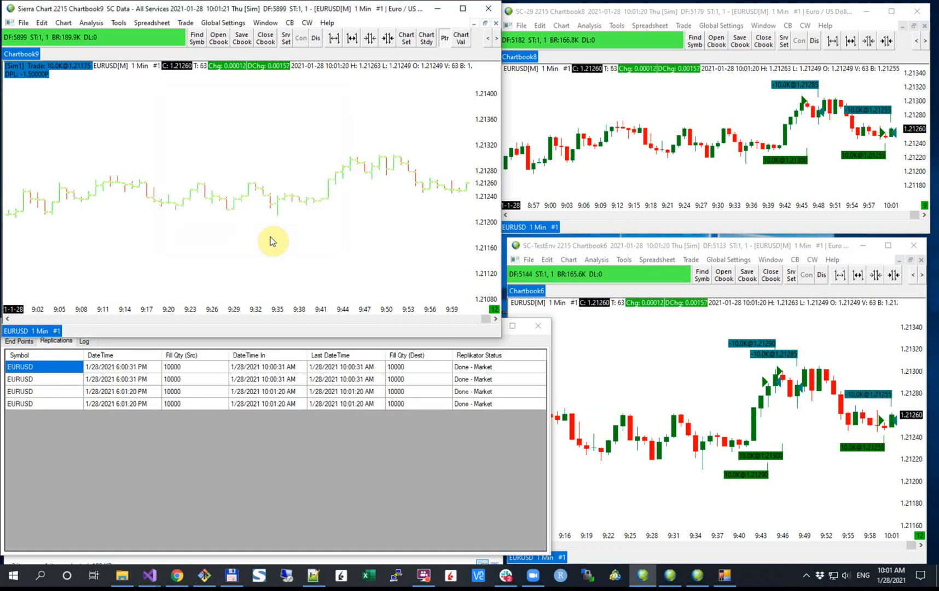